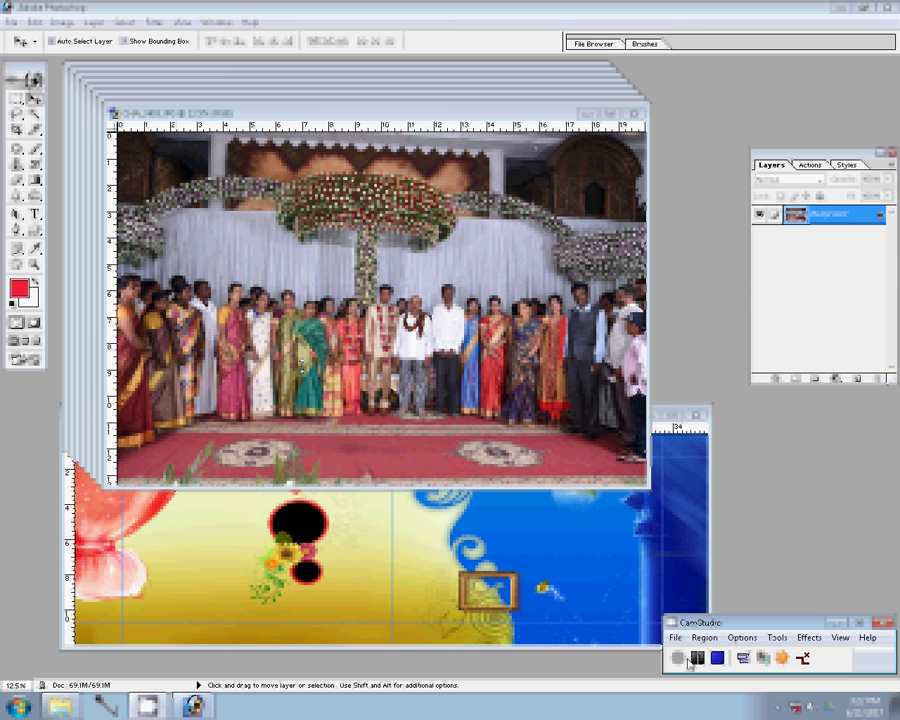
# Resize the first group photo to 8 inches wide and select the whole image
pyautogui.click(688, 660)
pyautogui.click(63, 22)
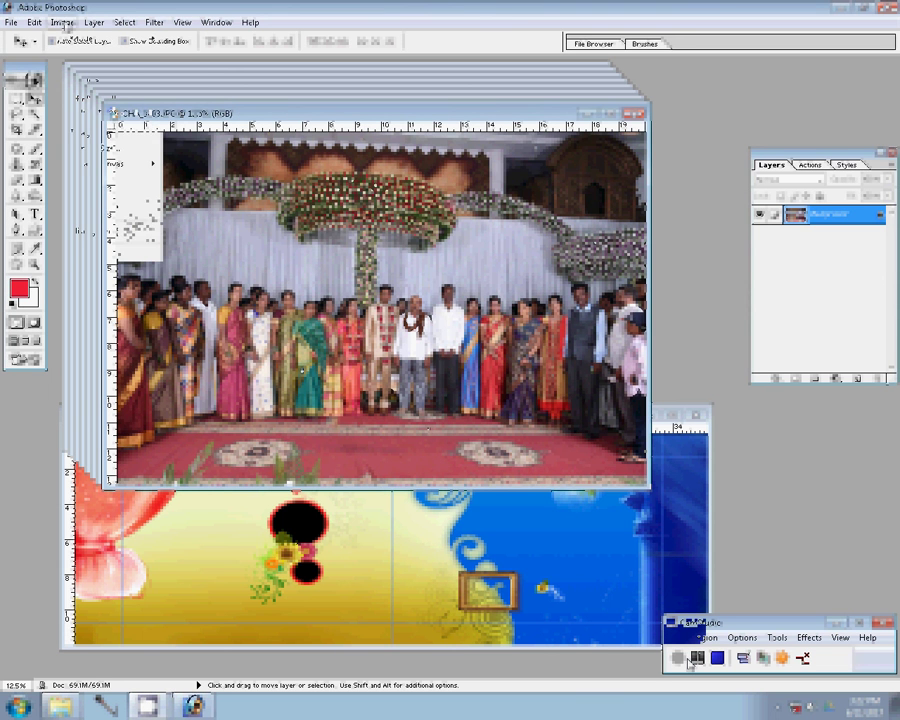
pyautogui.click(90, 132)
pyautogui.click(325, 270)
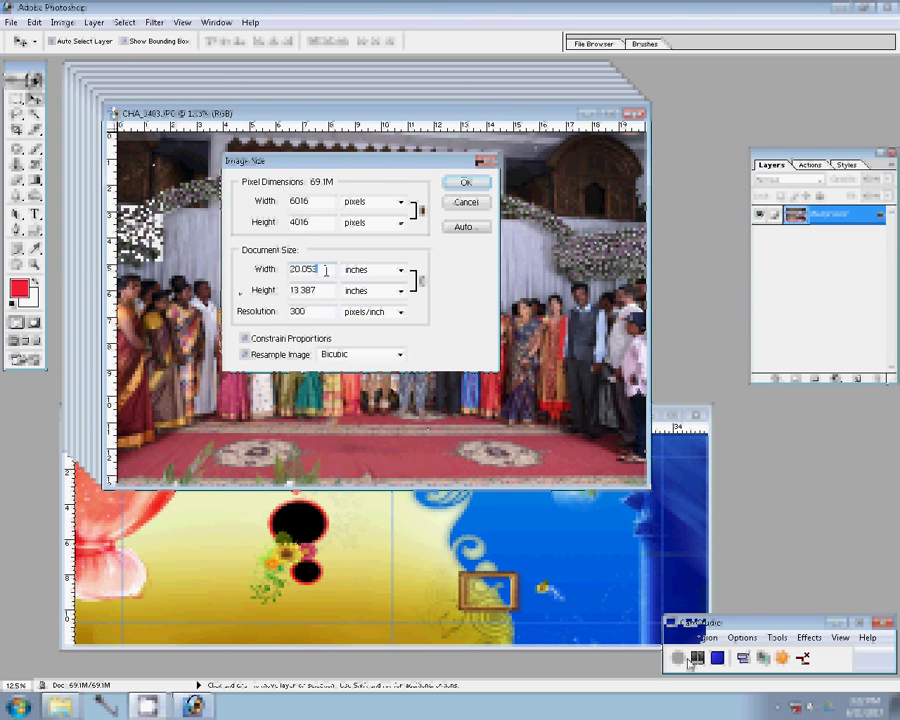
pyautogui.write('8')
pyautogui.press('Return')
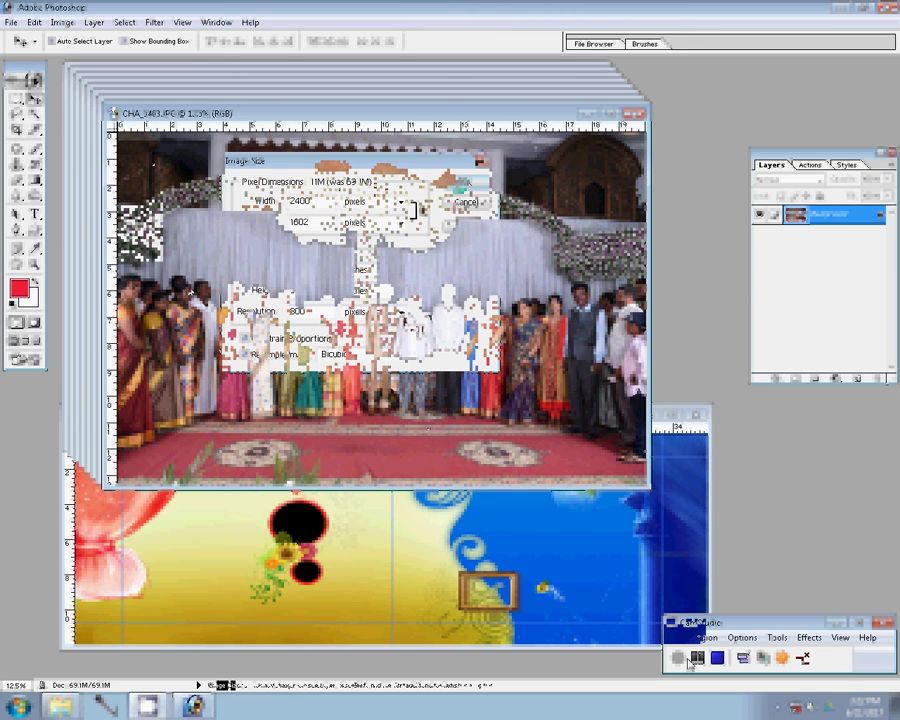
pyautogui.click(810, 165)
pyautogui.hotkey('shift', 'F10')
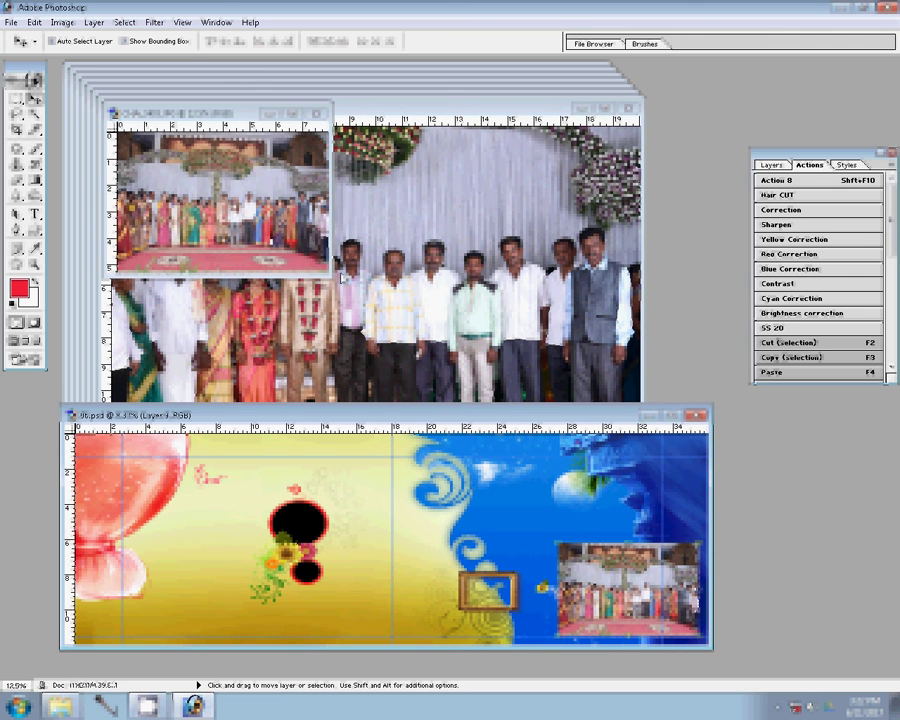
# Resize the next wedding photo to 8 inches wide and drag it into the album above the first
pyautogui.click(342, 278)
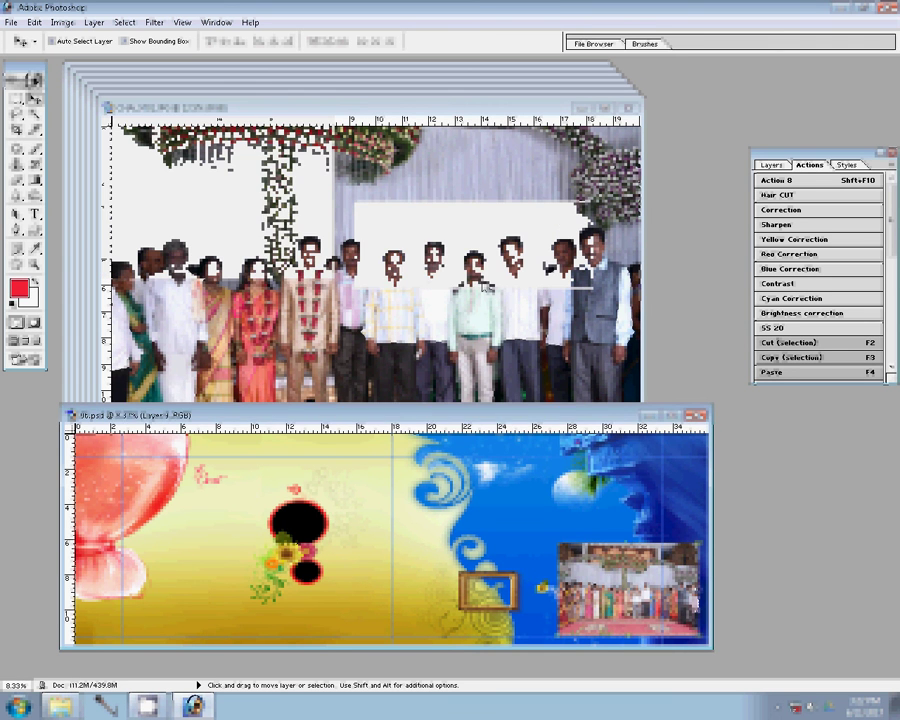
pyautogui.hotkey('ctrl', 'alt', 'i')
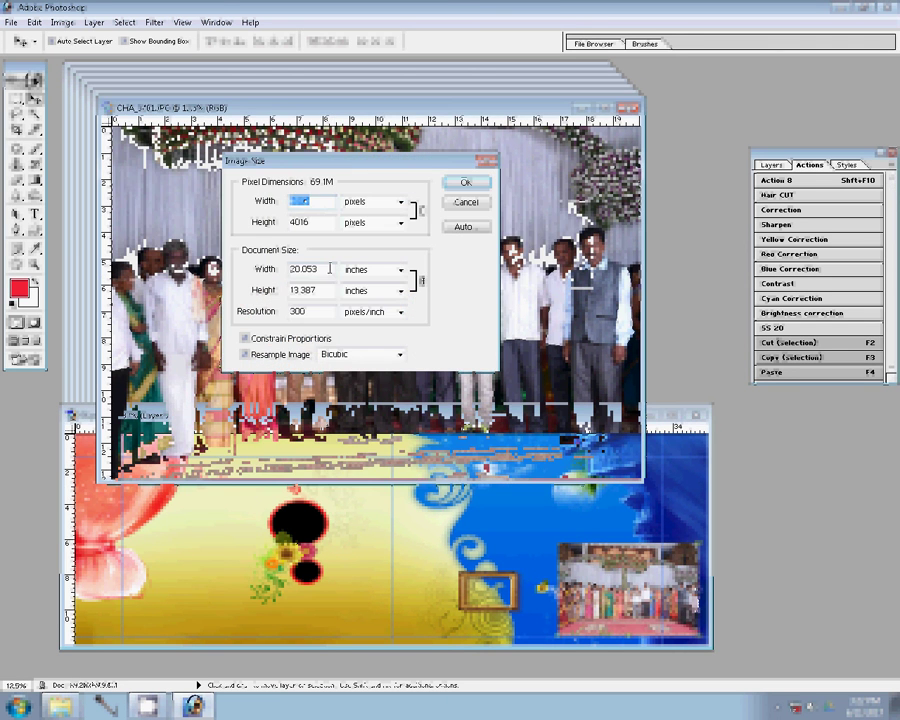
pyautogui.press('Tab')
pyautogui.press('Tab')
pyautogui.write('8')
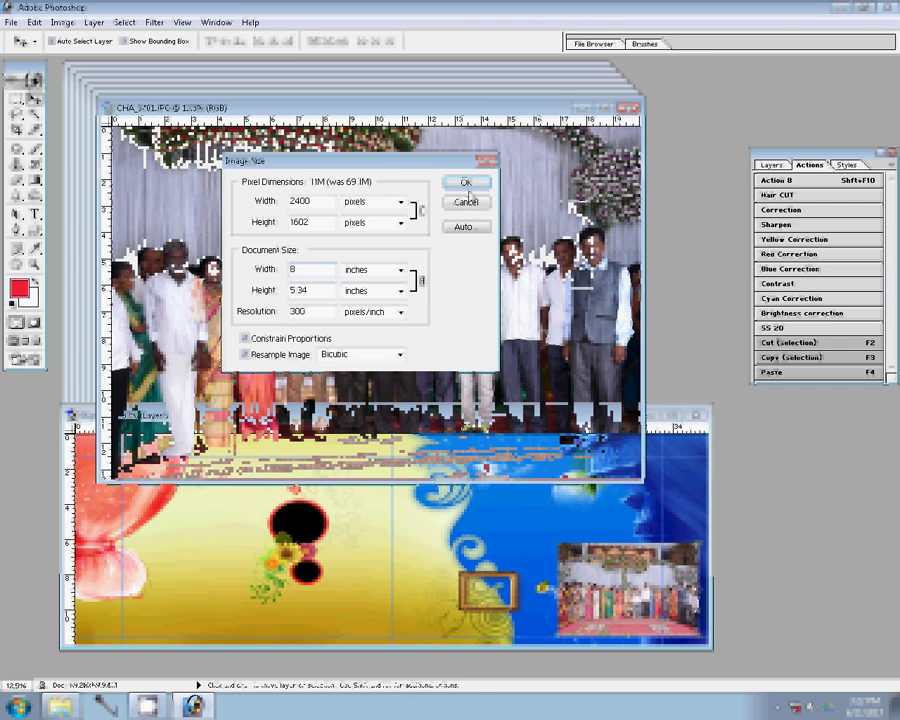
pyautogui.press('Return')
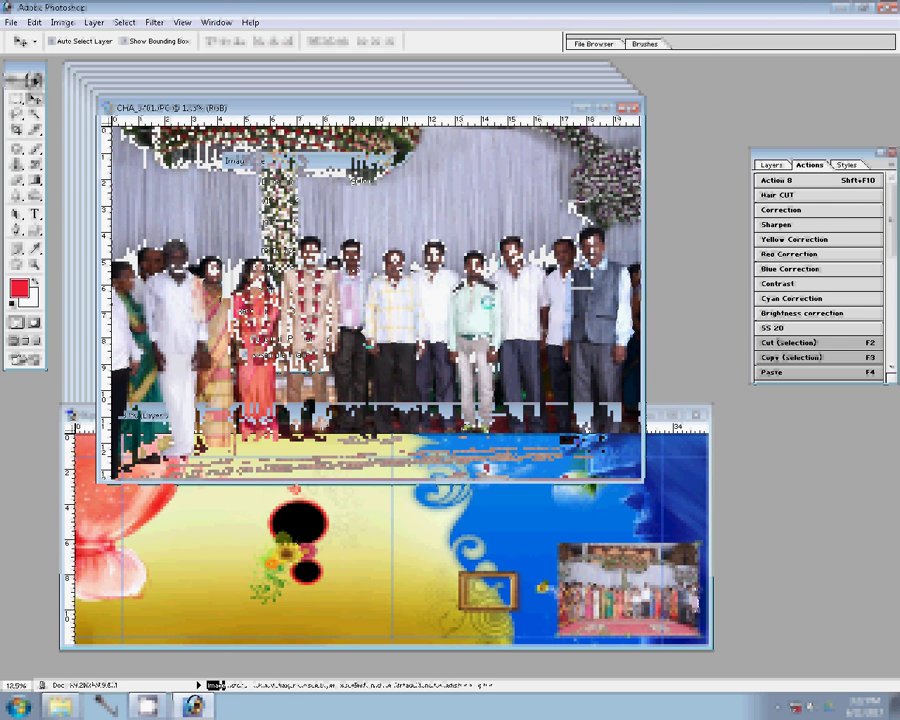
pyautogui.moveTo(330, 222); pyautogui.dragTo(592, 483)
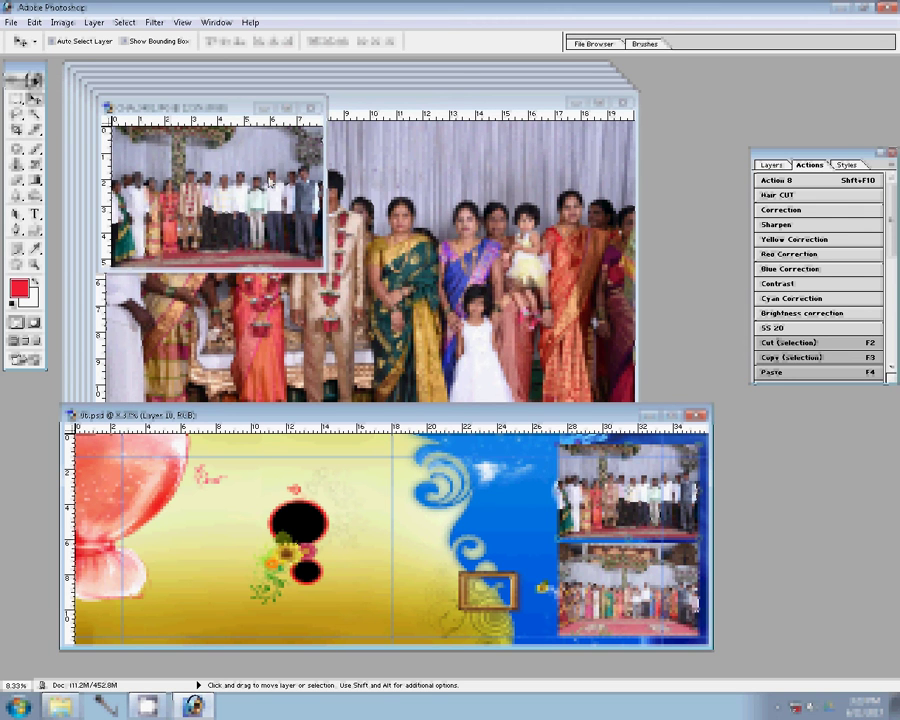
# Close CHA_3401 unsaved, resize the next photo to 8 inches, and place it left of the top photo
pyautogui.click(312, 107)
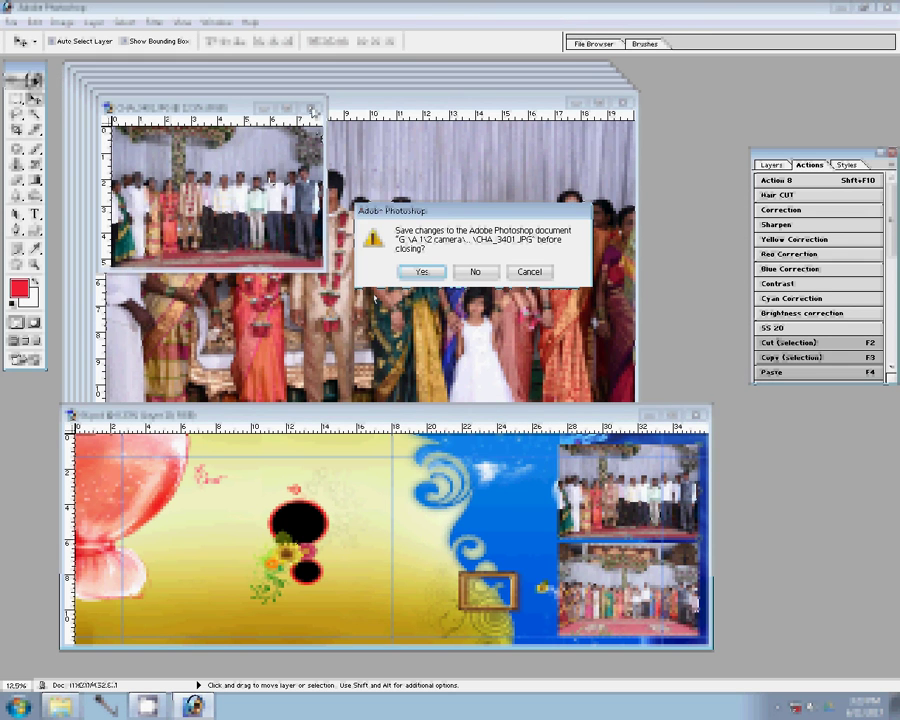
pyautogui.click(458, 271)
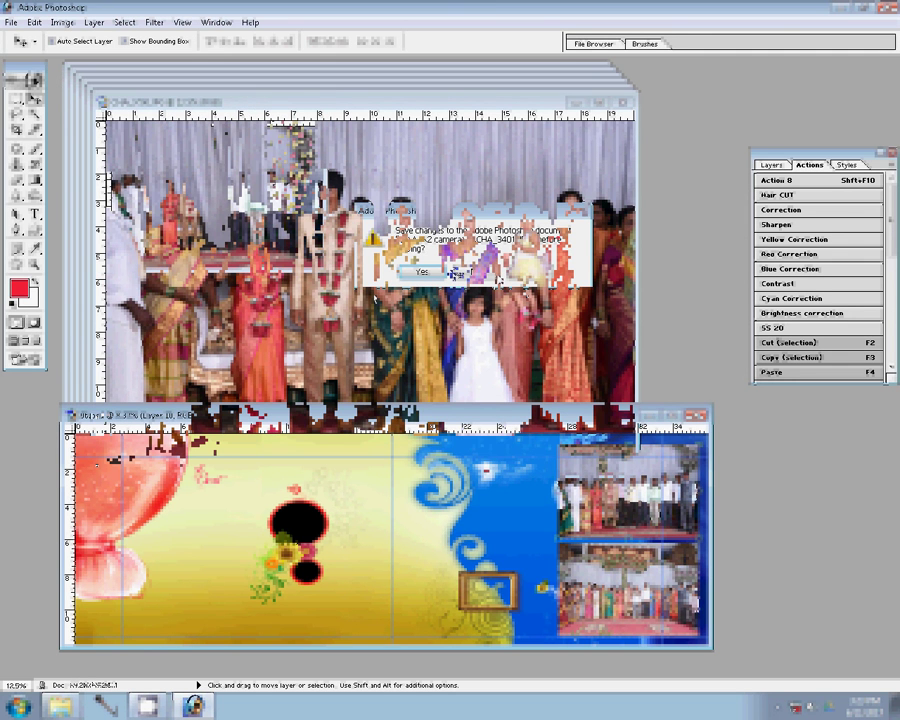
pyautogui.hotkey('ctrl', 'alt', 'i')
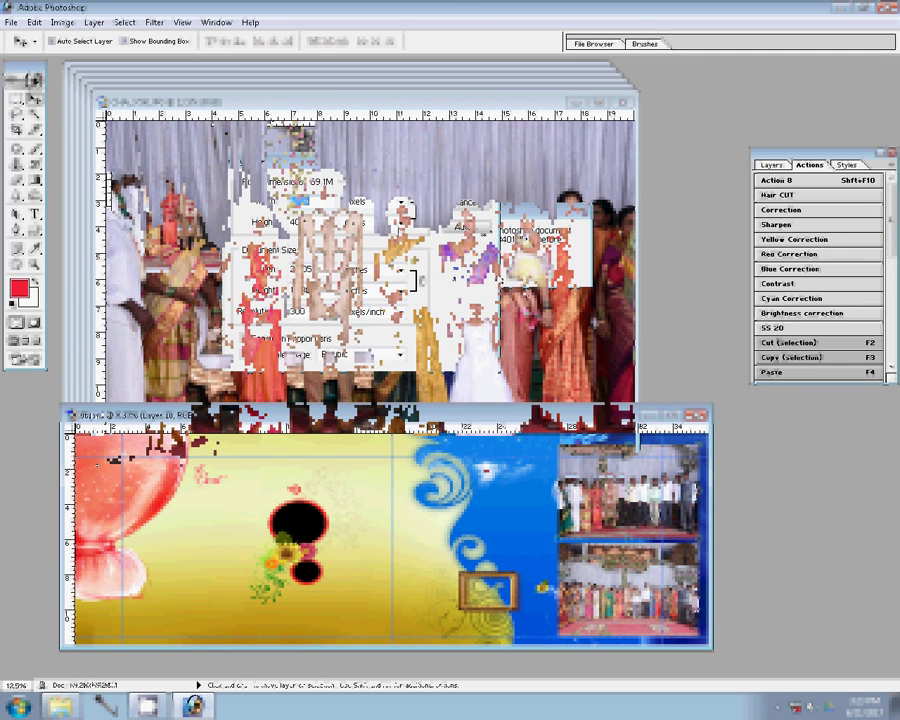
pyautogui.write('8')
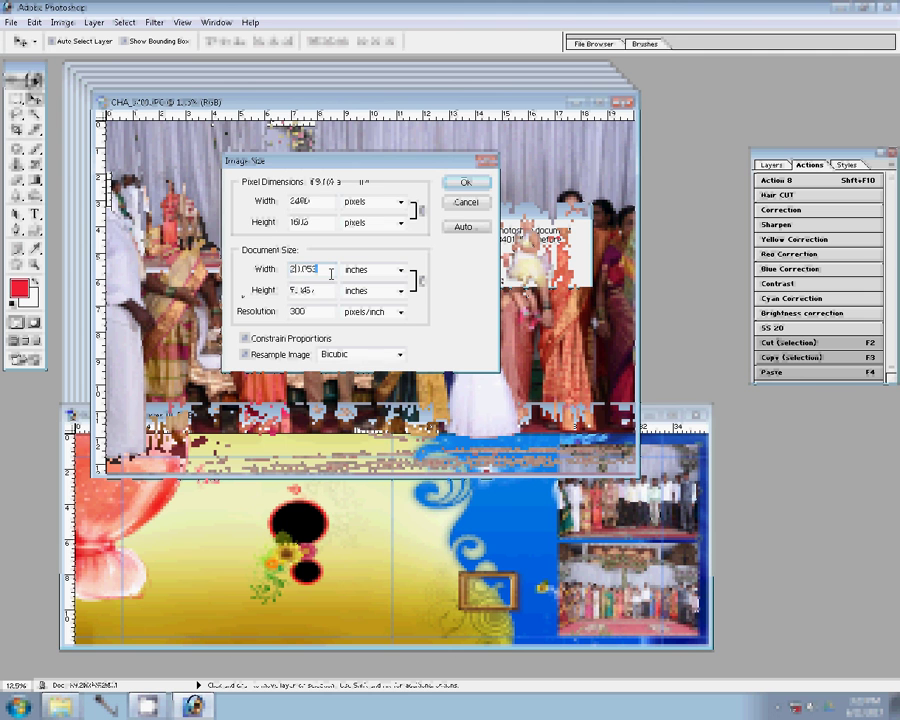
pyautogui.press('Return')
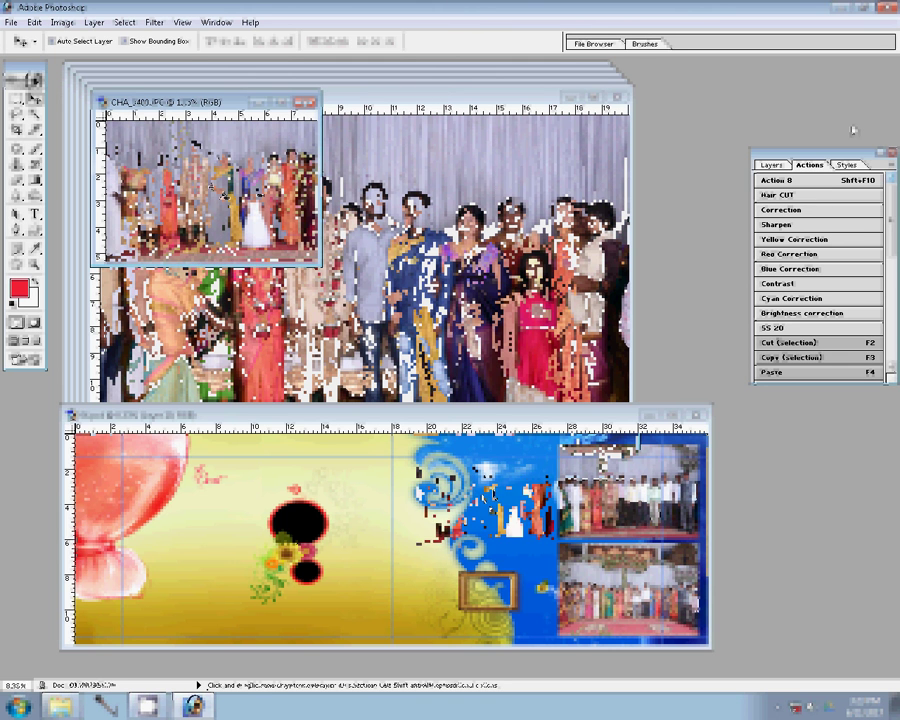
pyautogui.moveTo(210, 185); pyautogui.dragTo(493, 485)
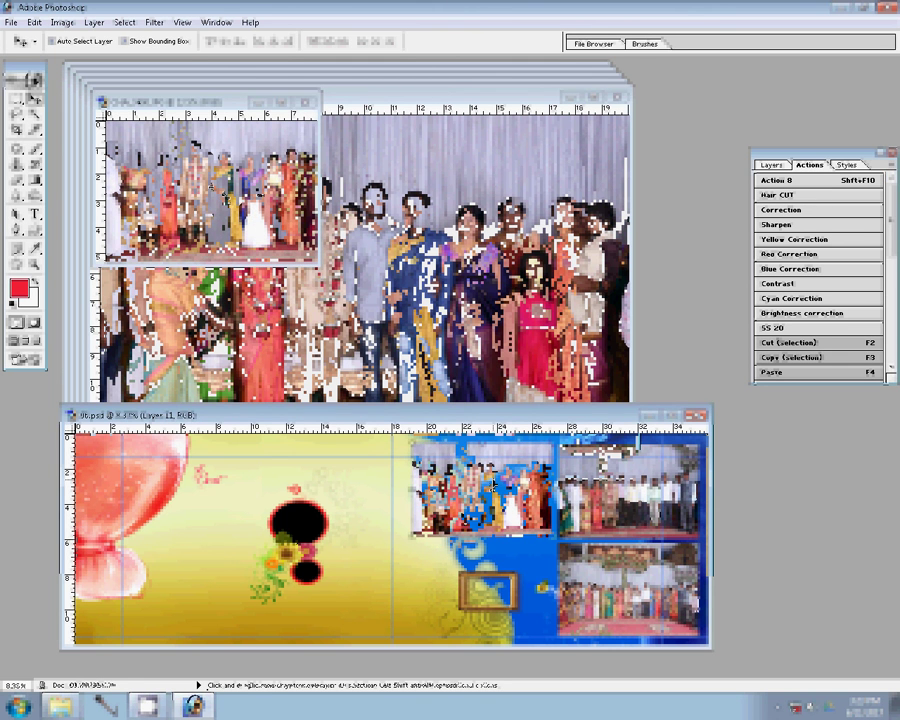
pyautogui.click(308, 101)
# Resize the fourth photo to 2400 pixels wide and place it in the lower-left blue slot
pyautogui.click(445, 270)
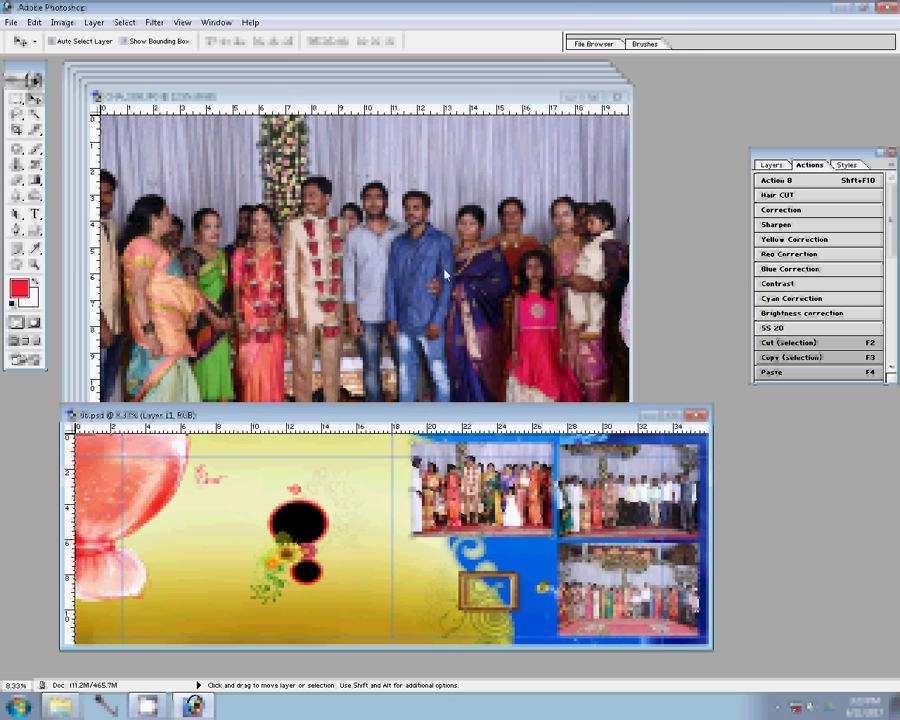
pyautogui.hotkey('ctrl', '+')
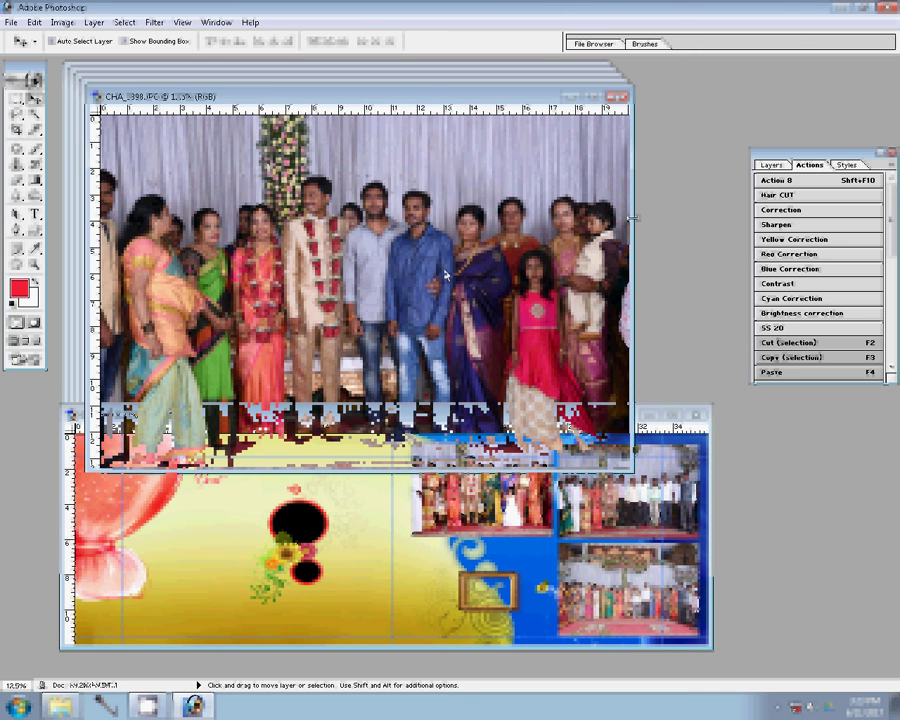
pyautogui.hotkey('ctrl', 'alt', 'i')
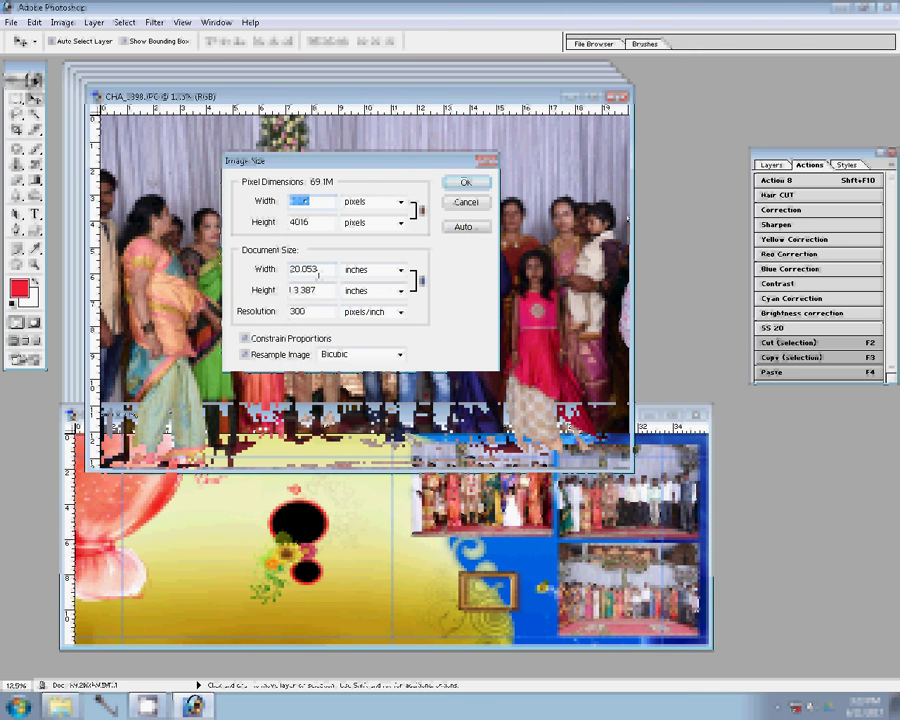
pyautogui.write('2400')
pyautogui.click(465, 183)
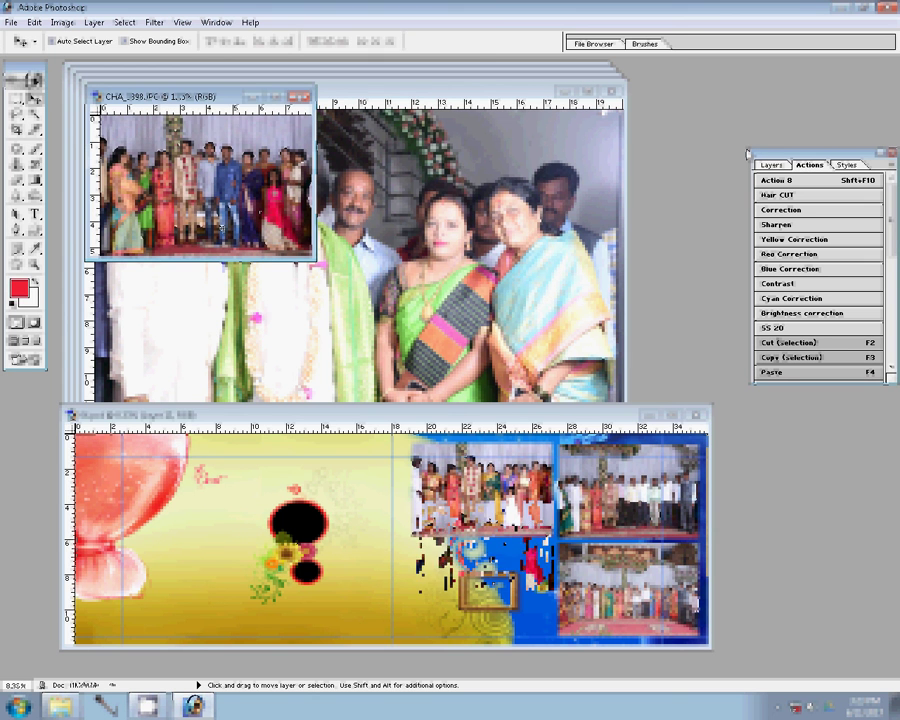
pyautogui.click(360, 413)
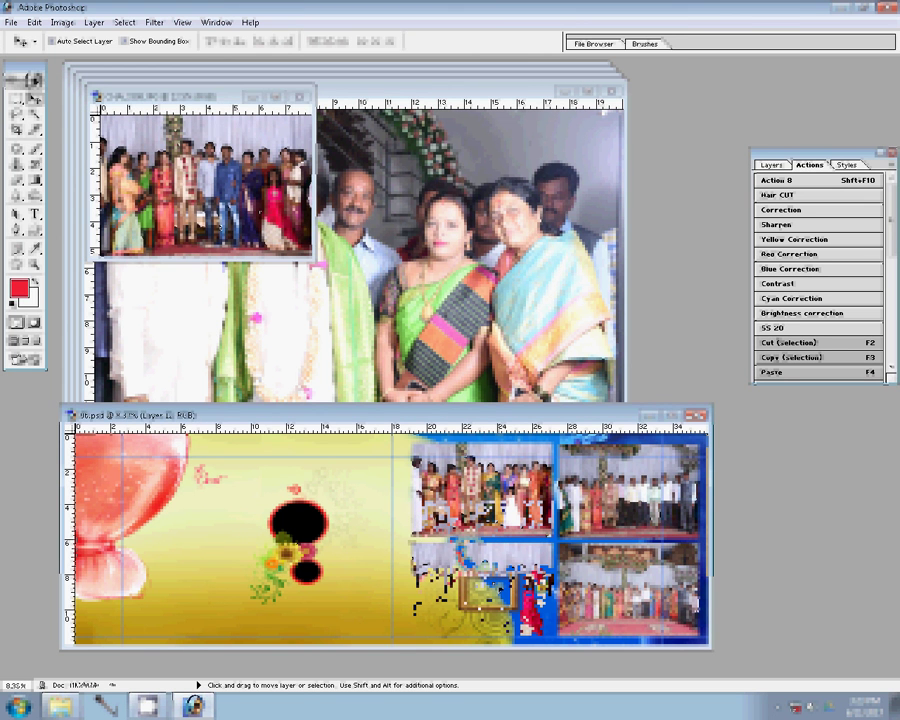
pyautogui.click(150, 173)
# Close the placed photo unsaved, resize the next to 8 inches, and drag it onto the yellow page
pyautogui.hotkey('ctrl', 'w')
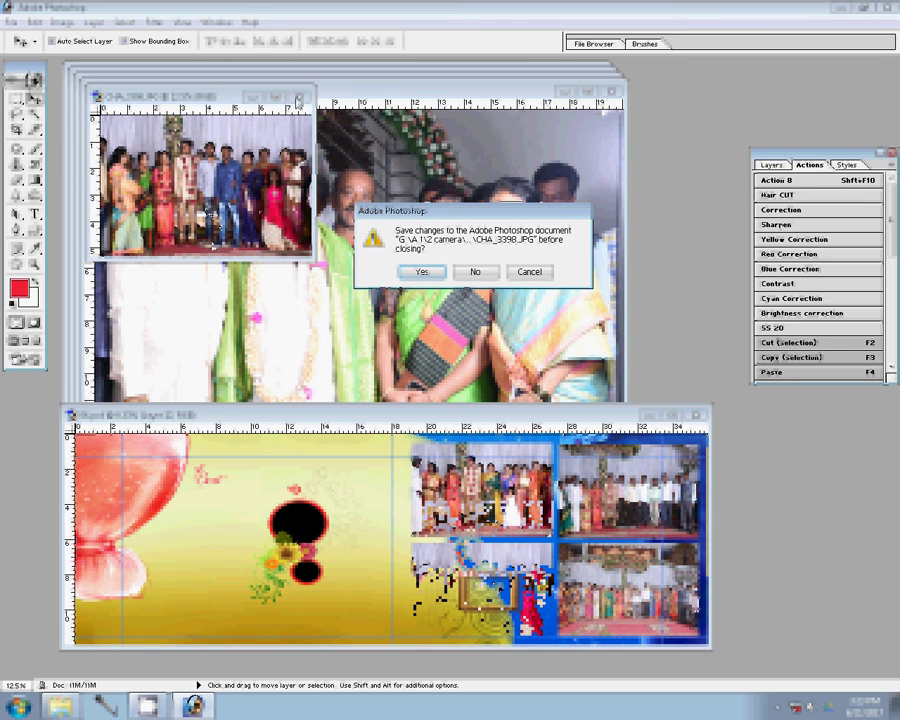
pyautogui.click(475, 271)
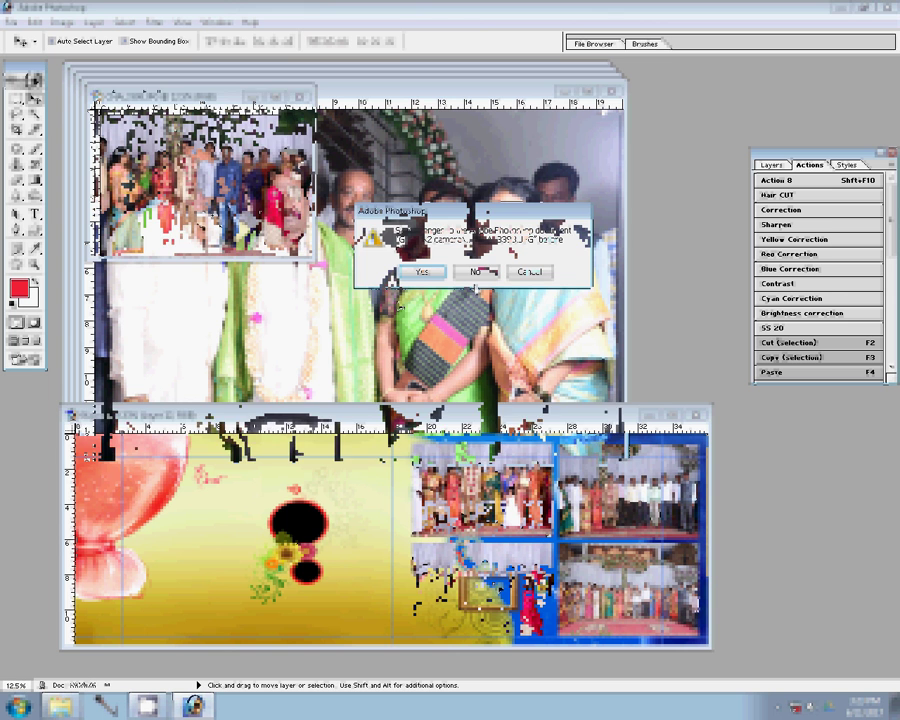
pyautogui.hotkey('ctrl', 'alt', 'i')
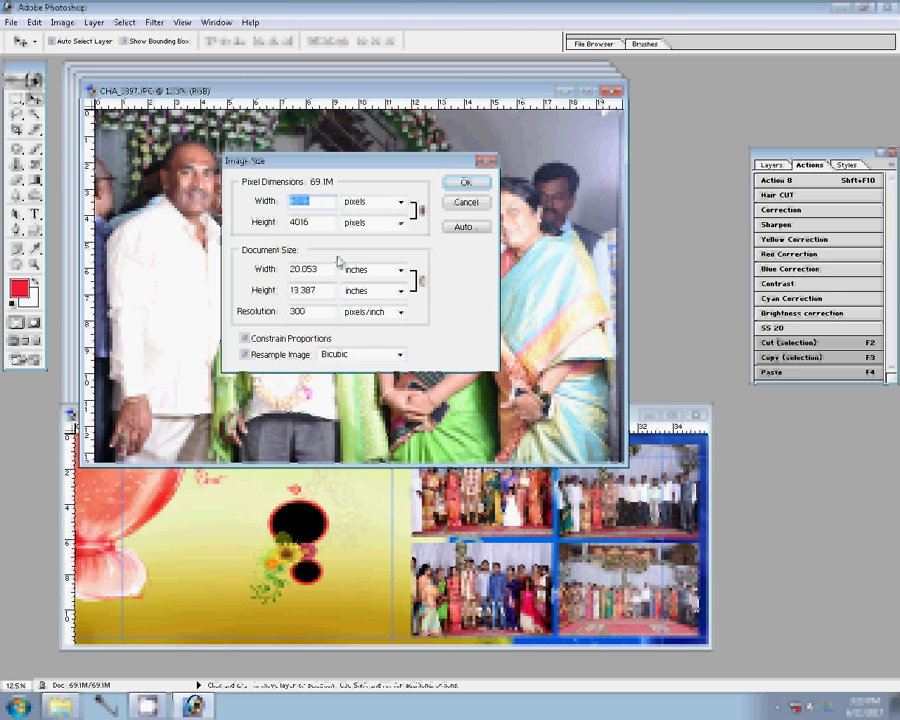
pyautogui.doubleClick(338, 262)
pyautogui.write('8')
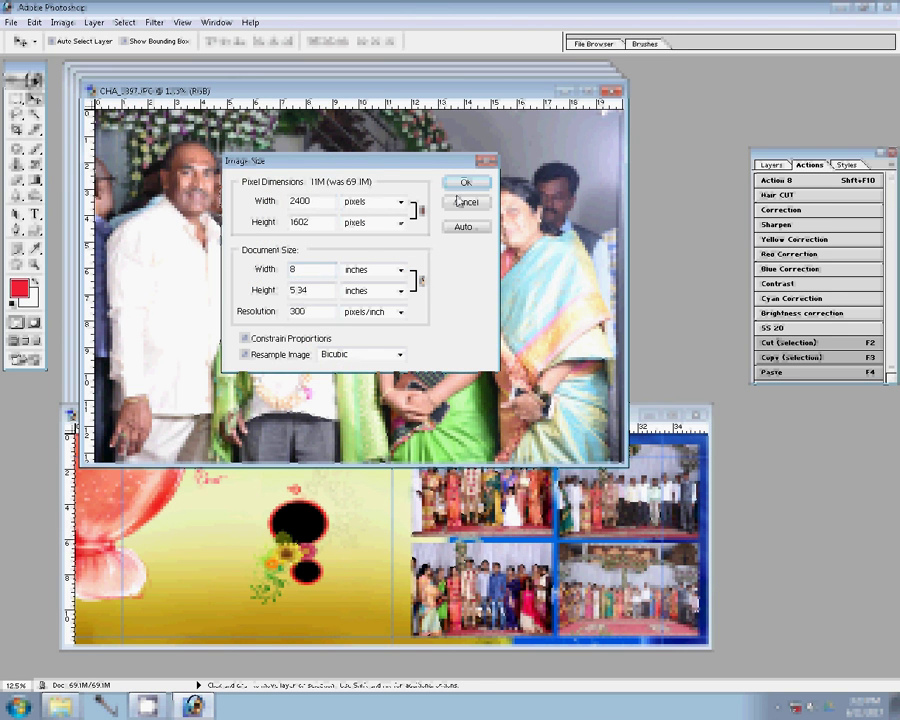
pyautogui.click(464, 183)
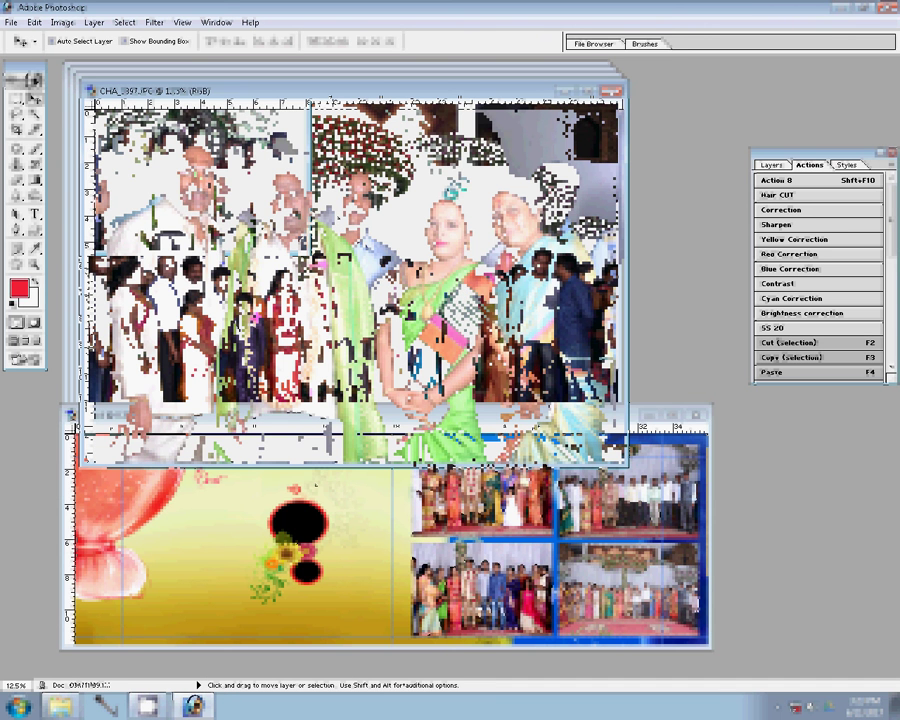
pyautogui.moveTo(221, 154); pyautogui.dragTo(327, 475)
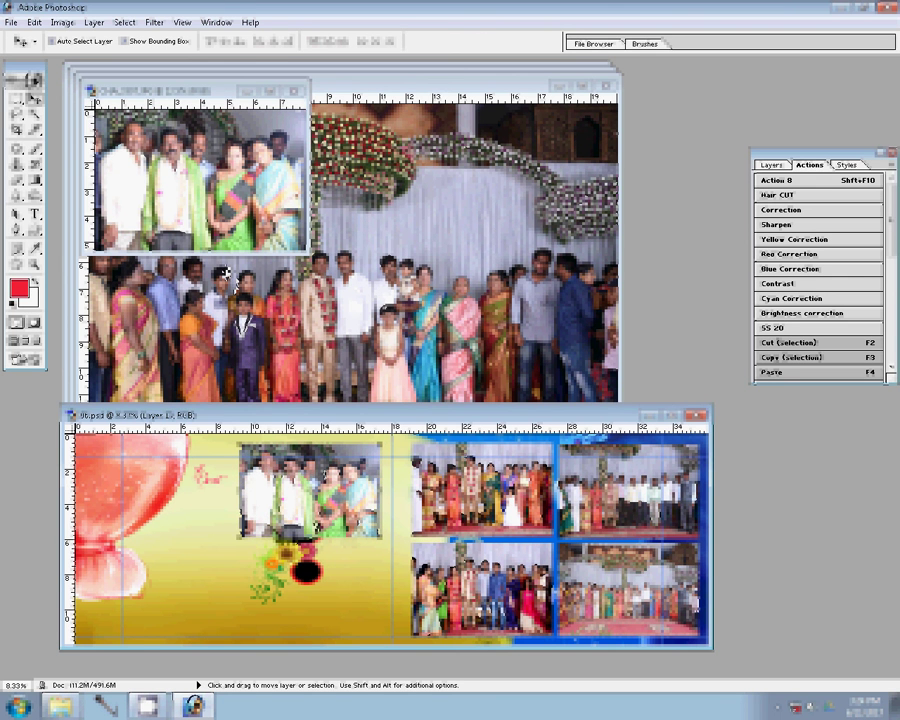
# Close CHA_3397 unsaved, resize CHA_3395 to 8 inches wide, and paste it into the album
pyautogui.click(220, 270)
pyautogui.hotkey('ctrl', 'w')
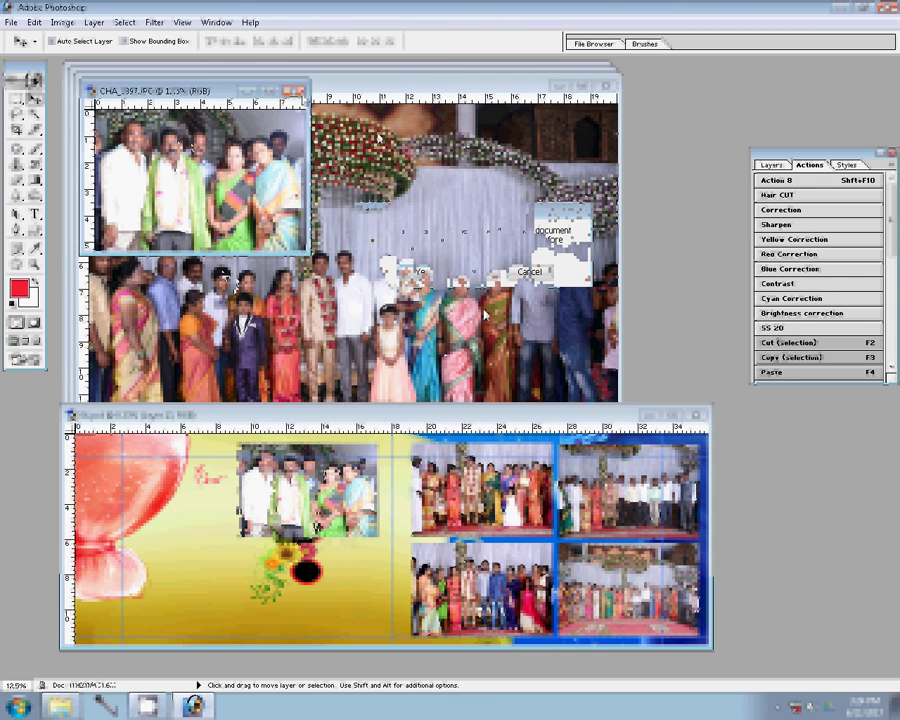
pyautogui.press('n')
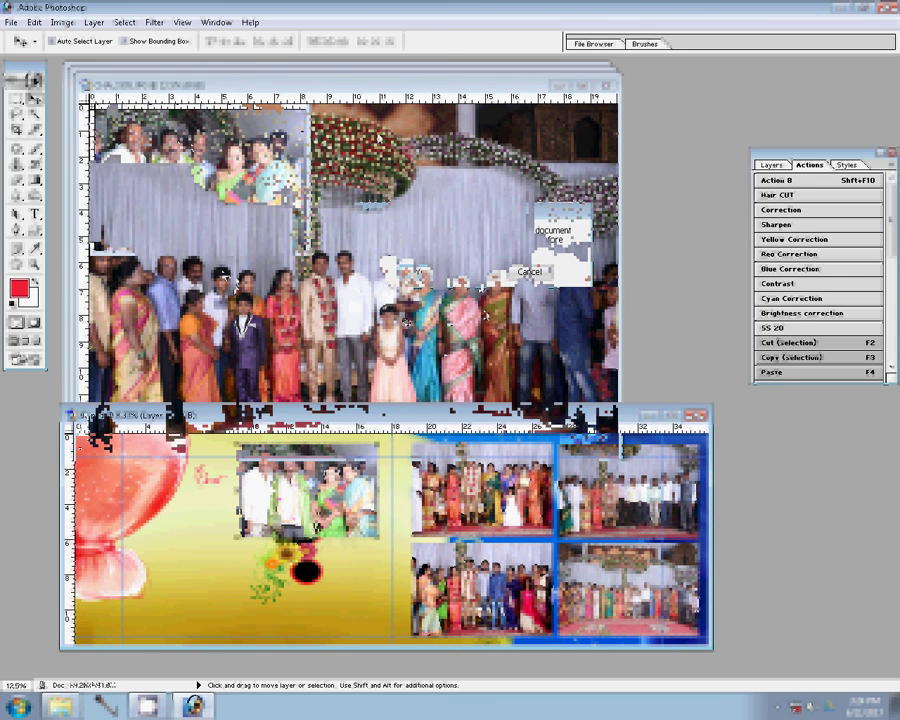
pyautogui.hotkey('ctrl', 'alt', 'i')
pyautogui.doubleClick(326, 269)
pyautogui.write('8')
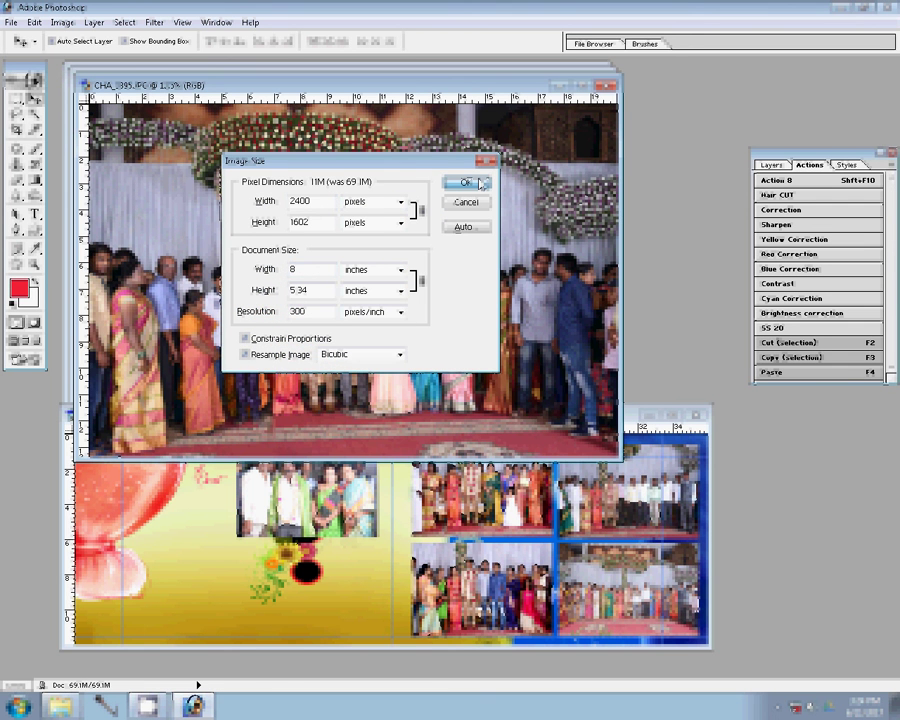
pyautogui.click(480, 183)
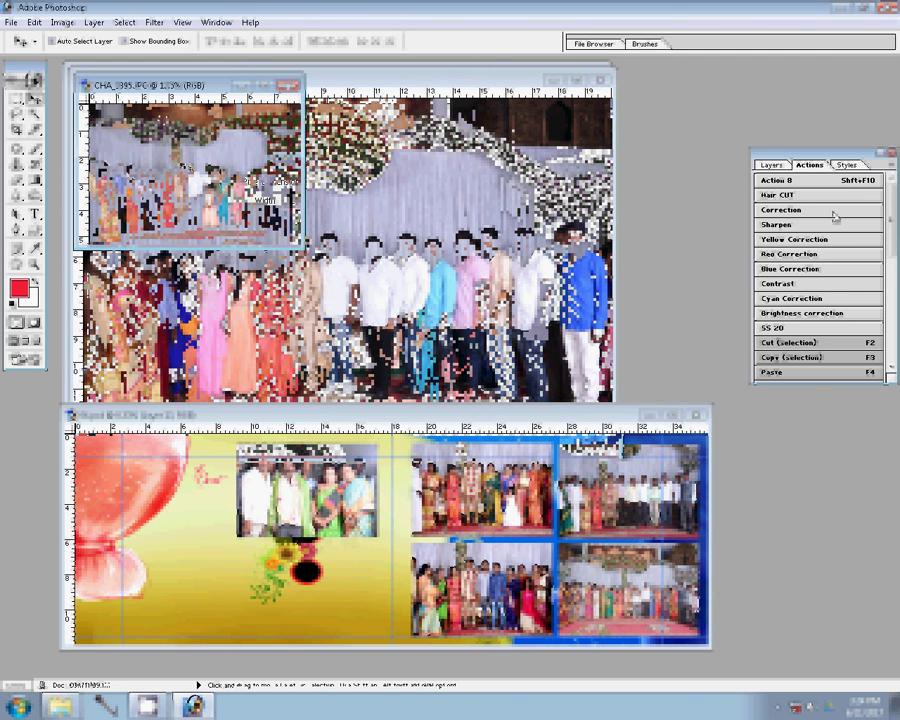
pyautogui.press('F4')
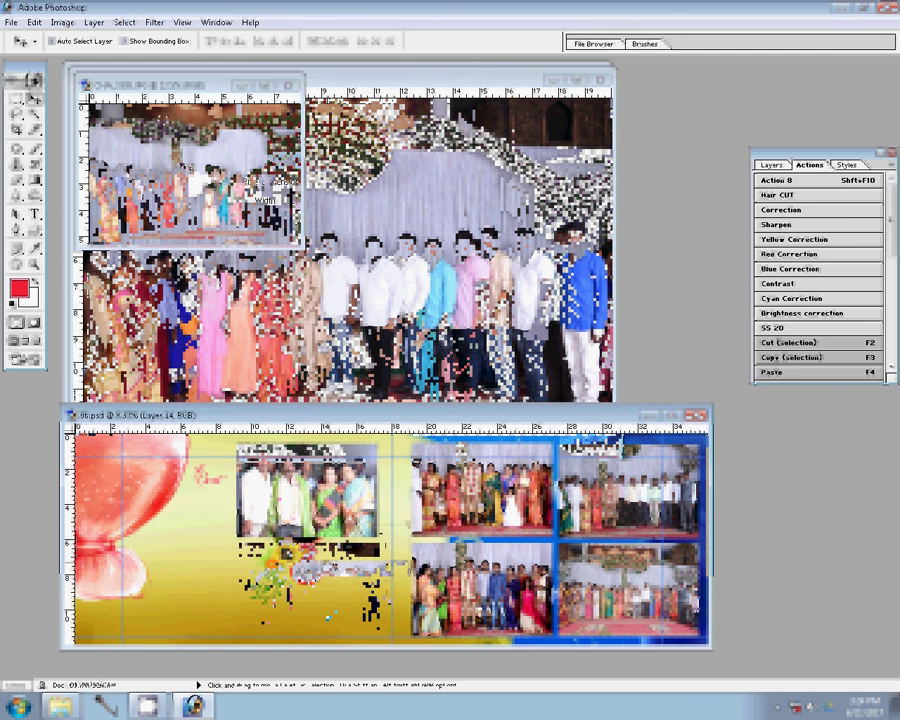
# Close CHA_3395 without saving and bring up Image Size for CHA_3394
pyautogui.hotkey('ctrl', 'Tab')
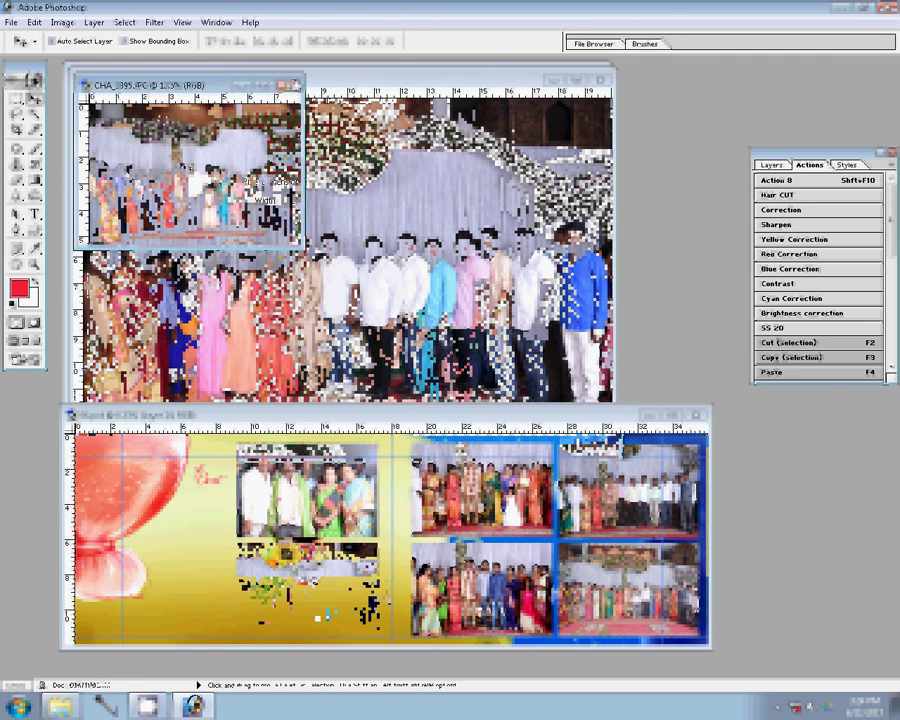
pyautogui.hotkey('ctrl', 'w')
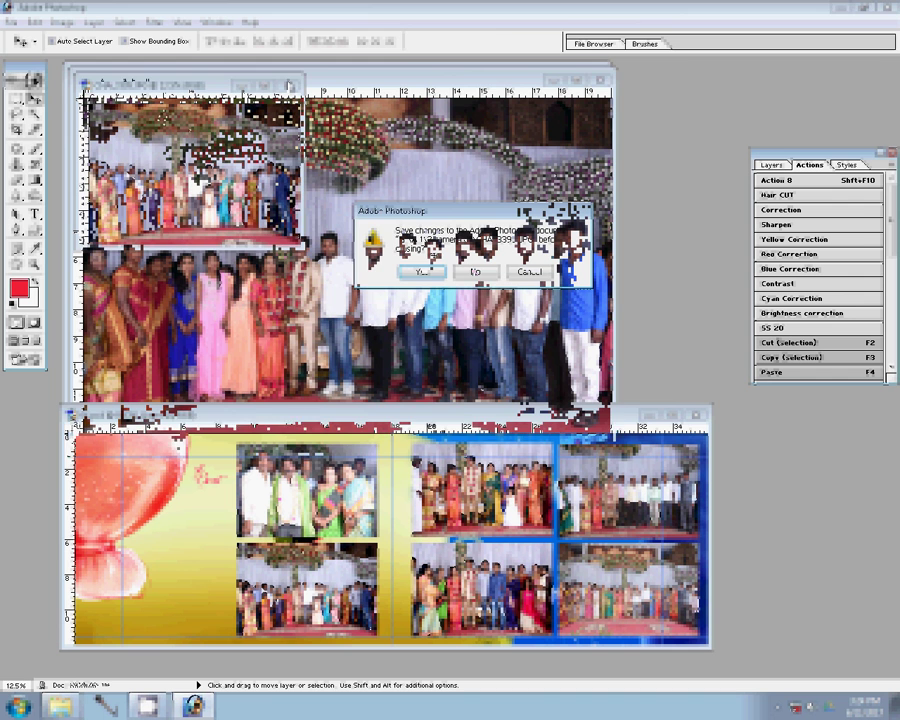
pyautogui.press('n')
pyautogui.hotkey('ctrl', 'alt', 'i')
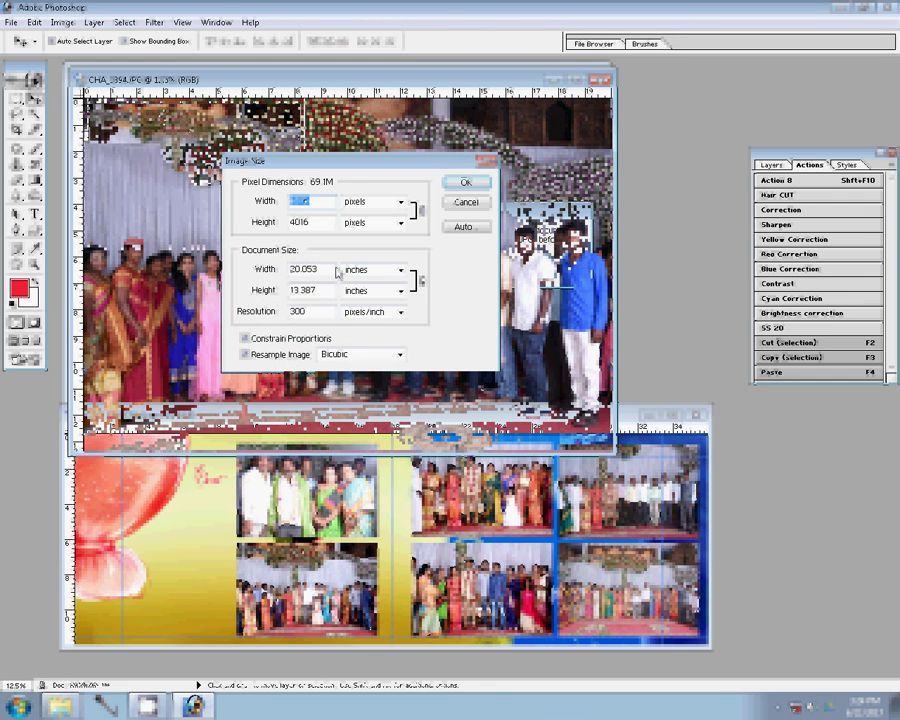
# Set CHA_3394's width to 5, place it in the album's top-left slot, and close it unsaved
pyautogui.press('Tab')
pyautogui.press('Tab')
pyautogui.write('5')
pyautogui.click(465, 183)
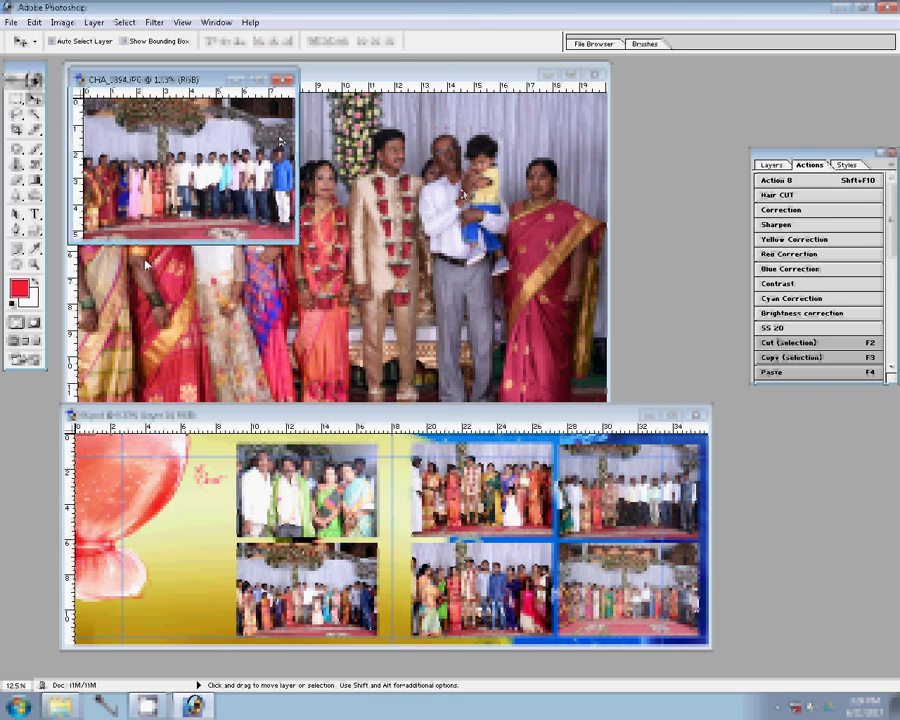
pyautogui.moveTo(131, 113); pyautogui.dragTo(150, 455)
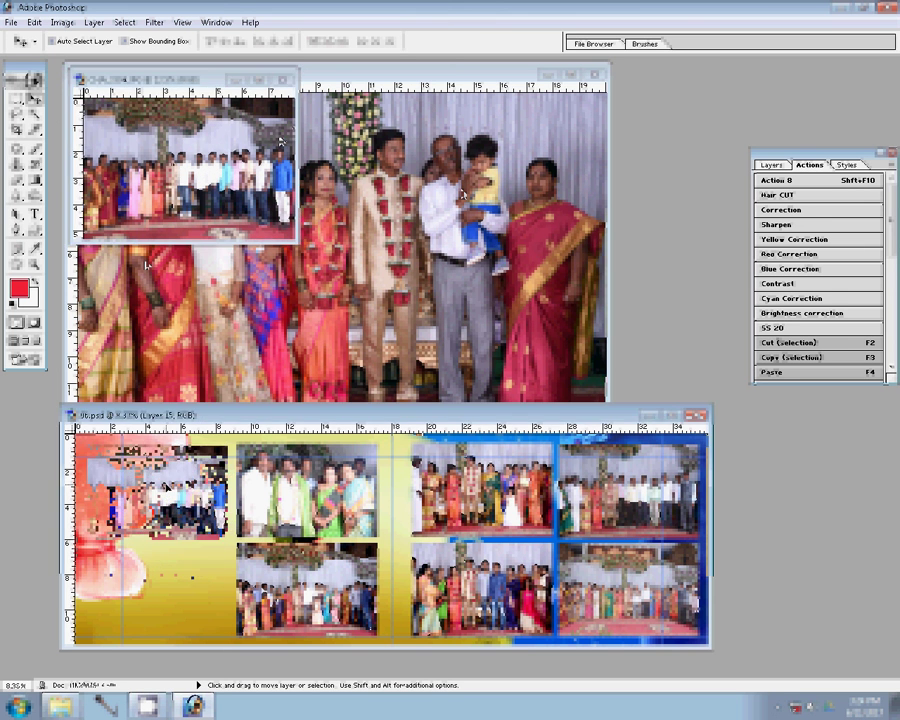
pyautogui.click(163, 217)
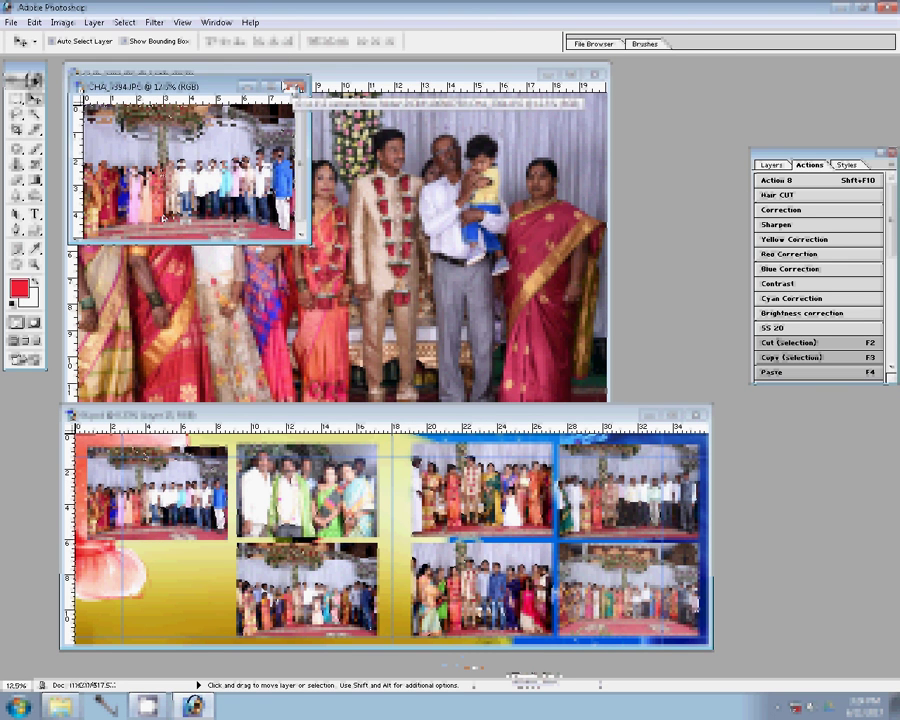
pyautogui.hotkey('ctrl', 'w')
pyautogui.click(472, 271)
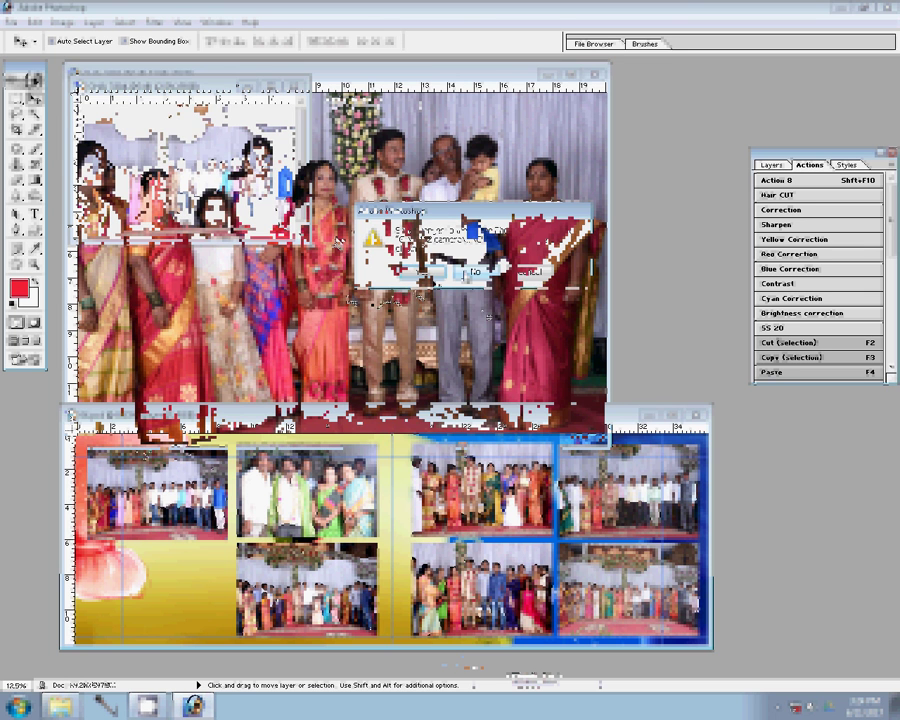
# Resize the last photo to 8 inches, colour-correct it, and align it in the bottom-left slot
pyautogui.hotkey('ctrl', 'alt', 'i')
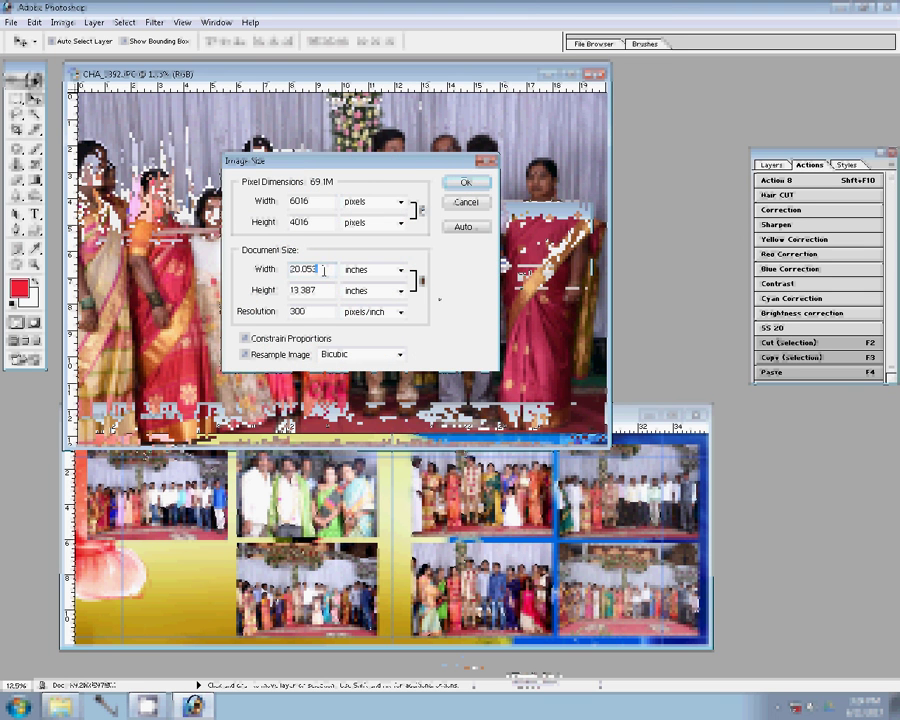
pyautogui.doubleClick(323, 270)
pyautogui.write('8')
pyautogui.press('Return')
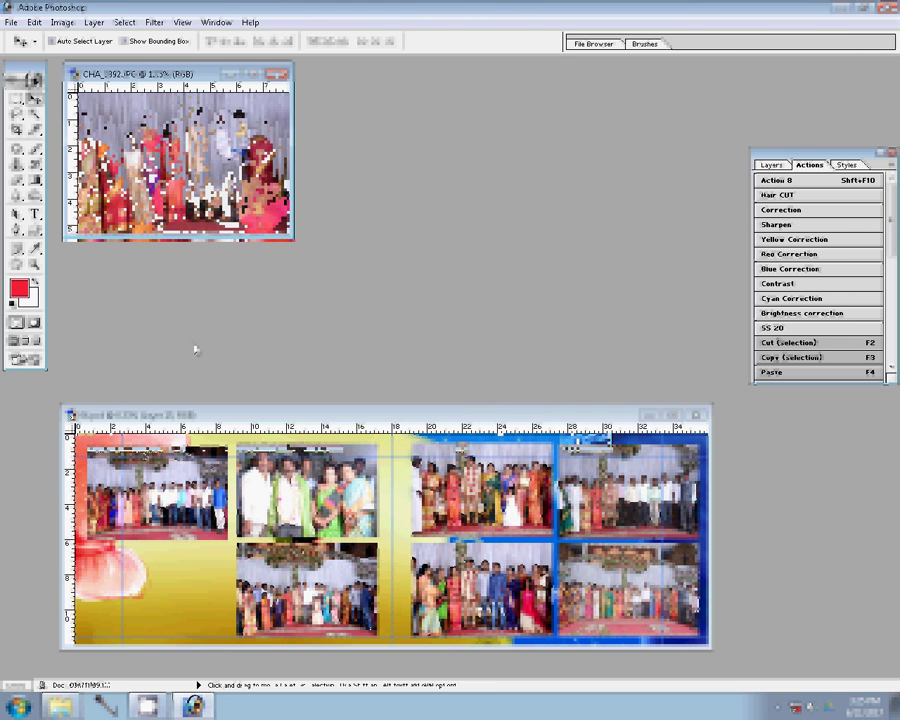
pyautogui.click(792, 211)
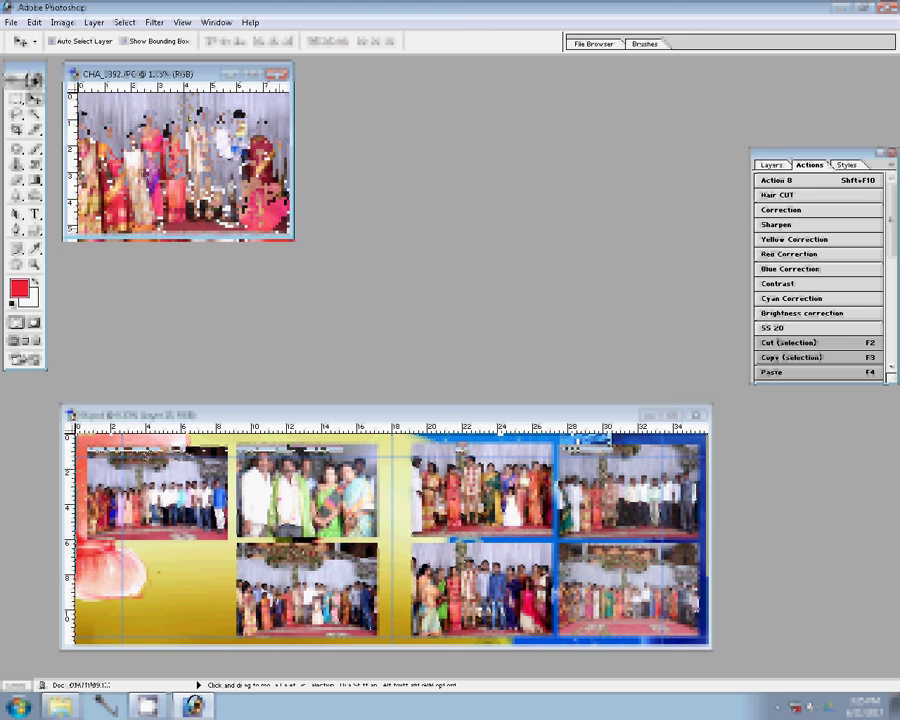
pyautogui.moveTo(180, 155); pyautogui.dragTo(230, 590)
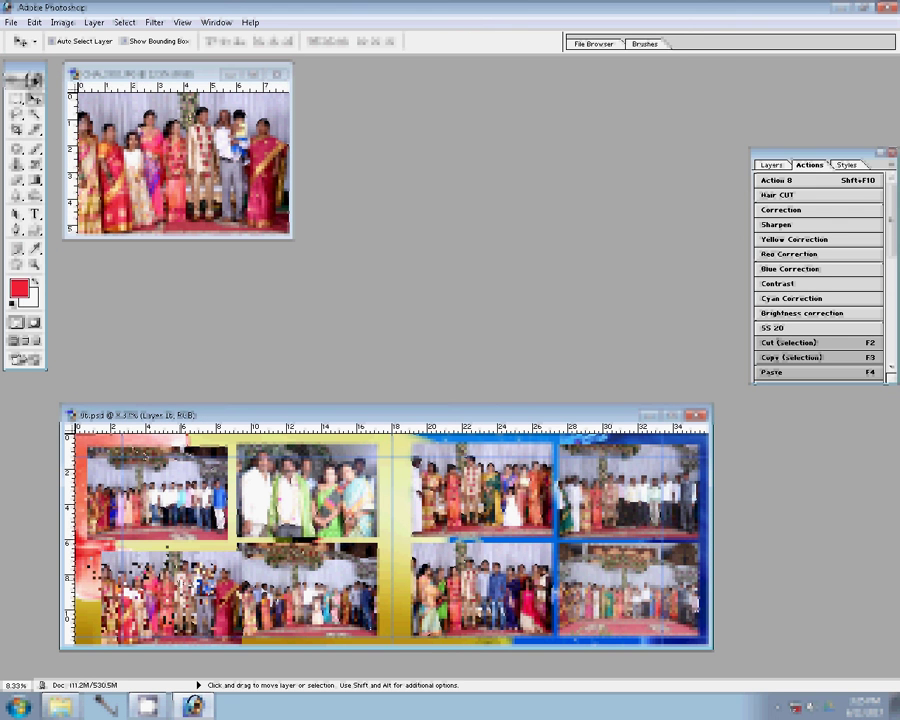
pyautogui.moveTo(150, 540); pyautogui.dragTo(163, 552)
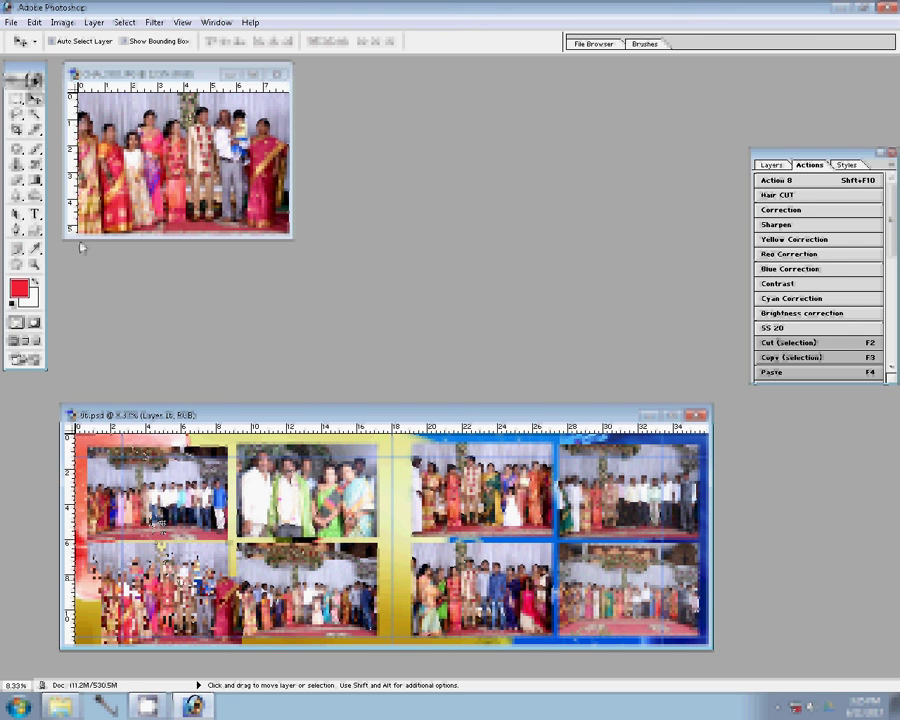
# Close the CHA_1392 photo without saving and make Layer 4 the active layer
pyautogui.click(116, 212)
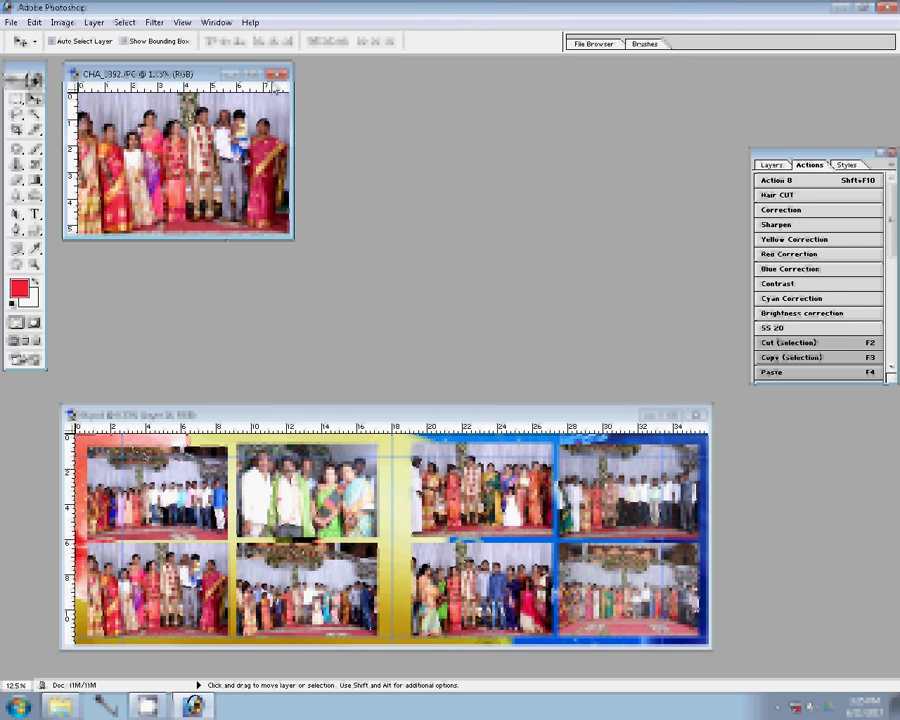
pyautogui.click(277, 74)
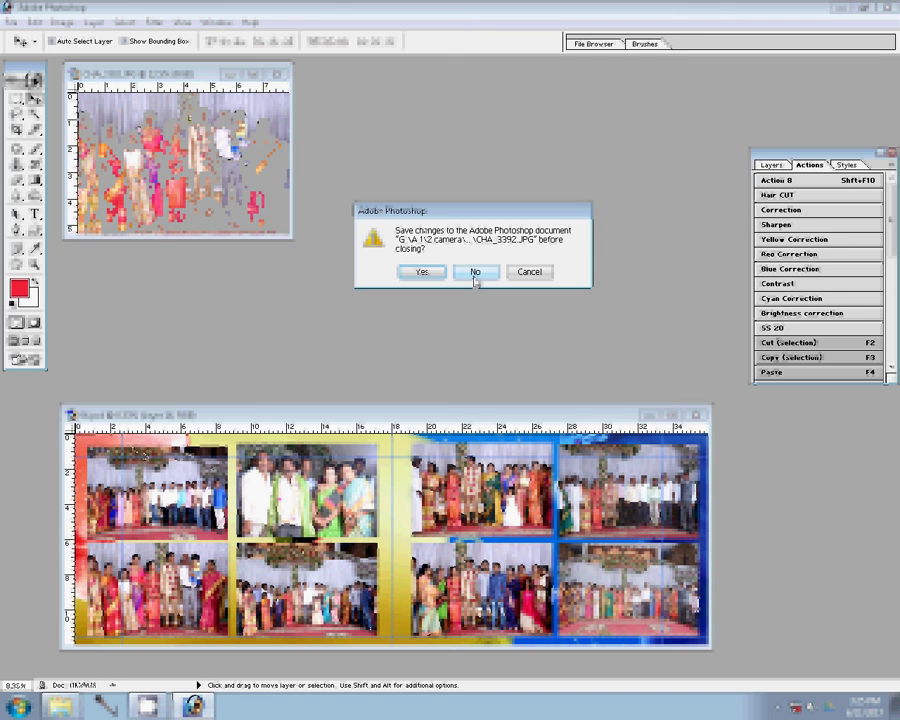
pyautogui.click(470, 270)
pyautogui.keyDown('ctrl'); pyautogui.click(641, 592); pyautogui.keyUp('ctrl')
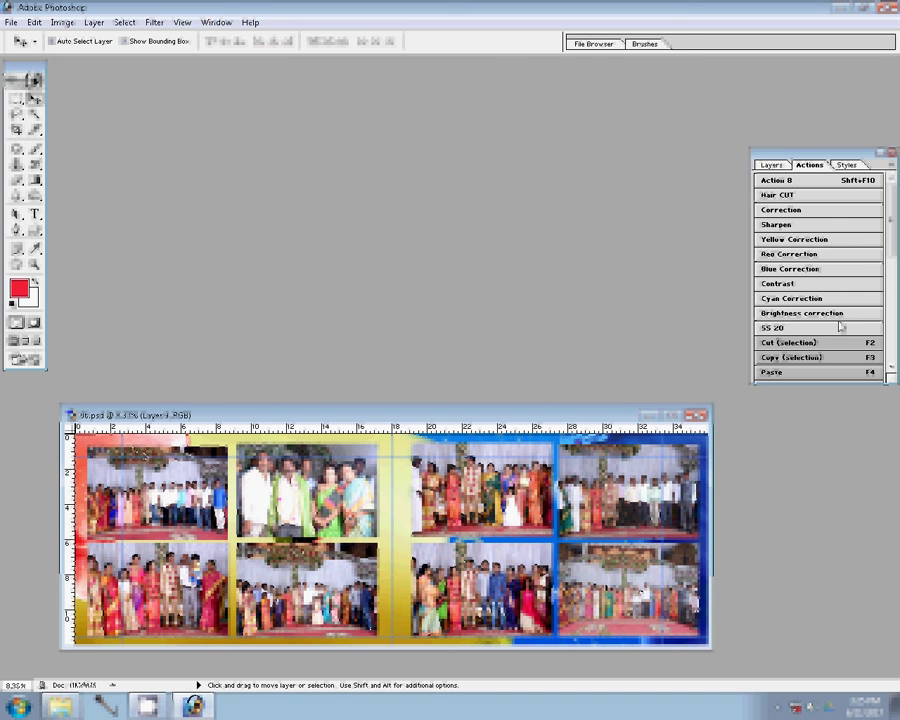
# Add a Stroke layer style to Layer 4 with a Pattern fill type
pyautogui.click(776, 166)
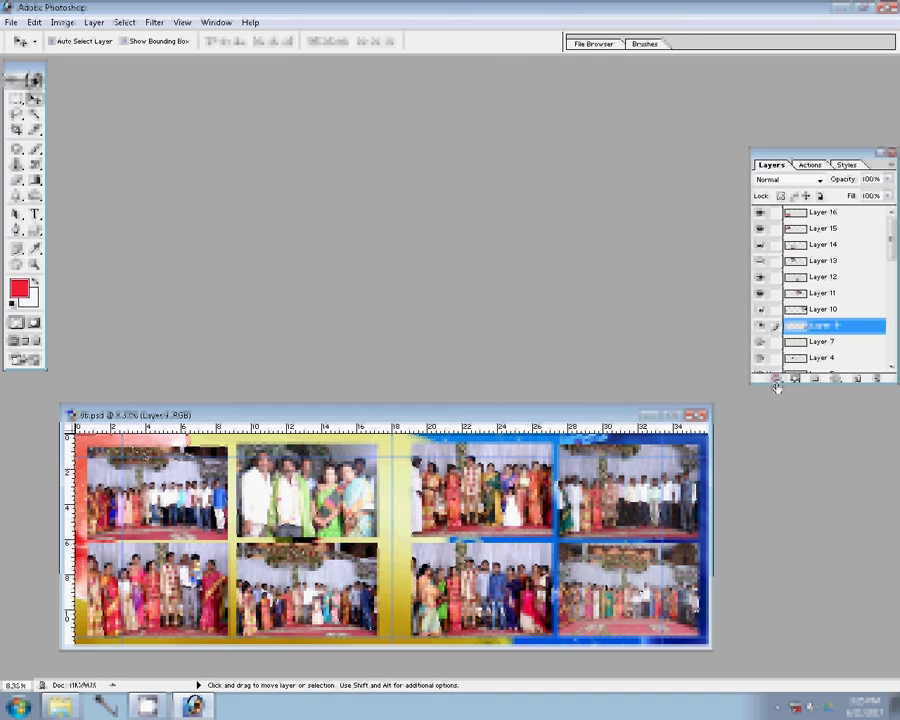
pyautogui.click(776, 379)
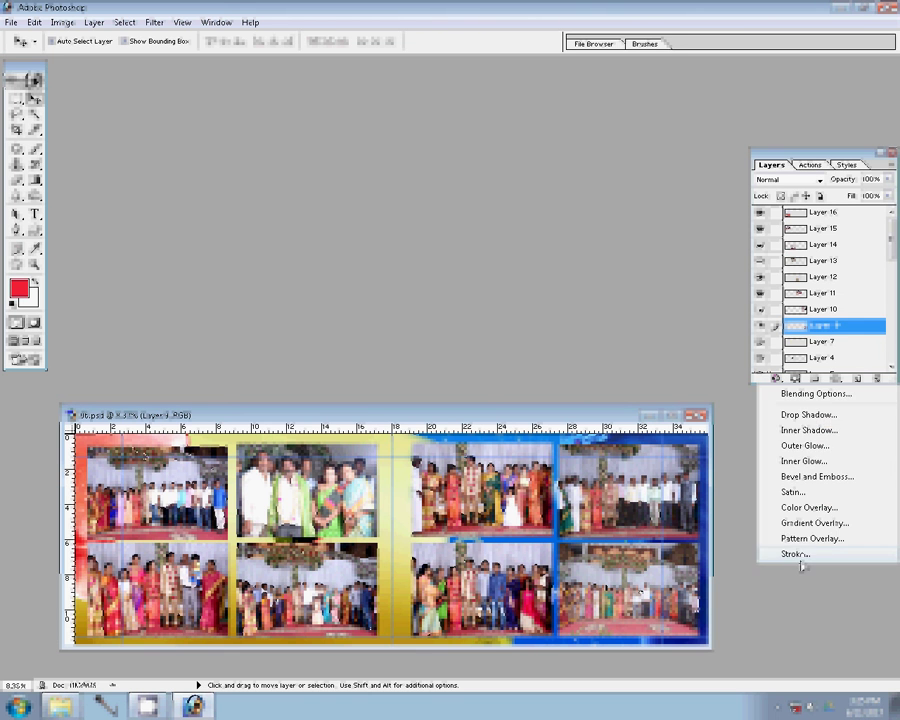
pyautogui.click(484, 352)
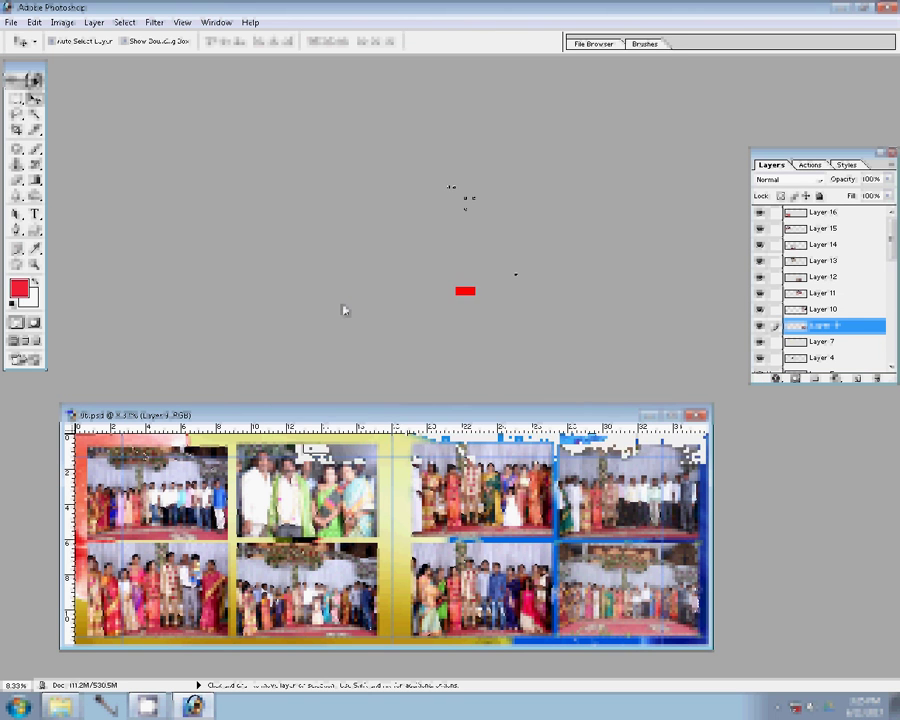
pyautogui.click(482, 277)
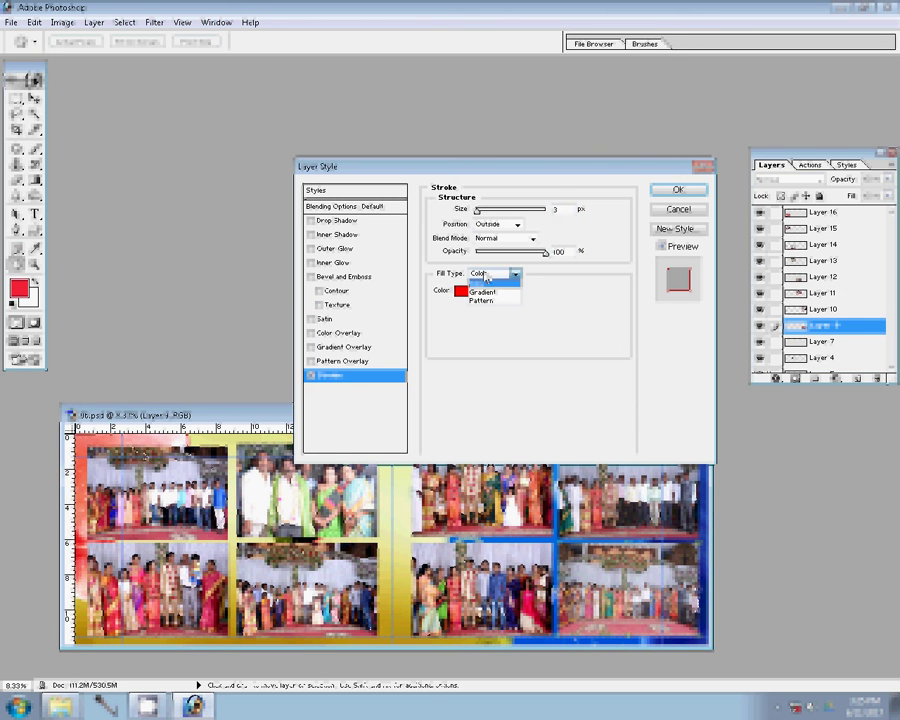
pyautogui.click(478, 301)
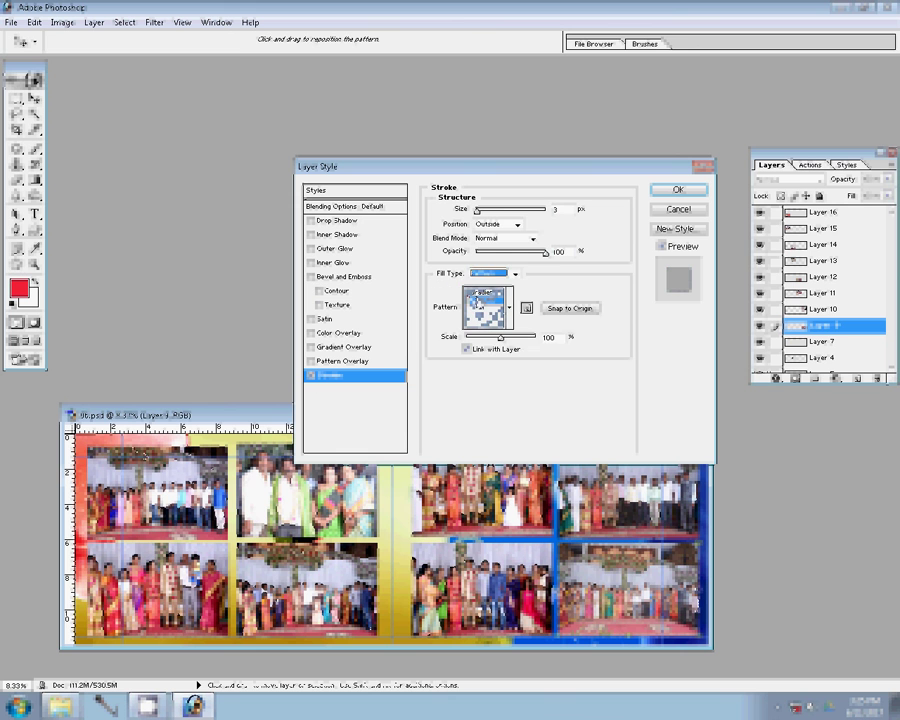
pyautogui.click(509, 308)
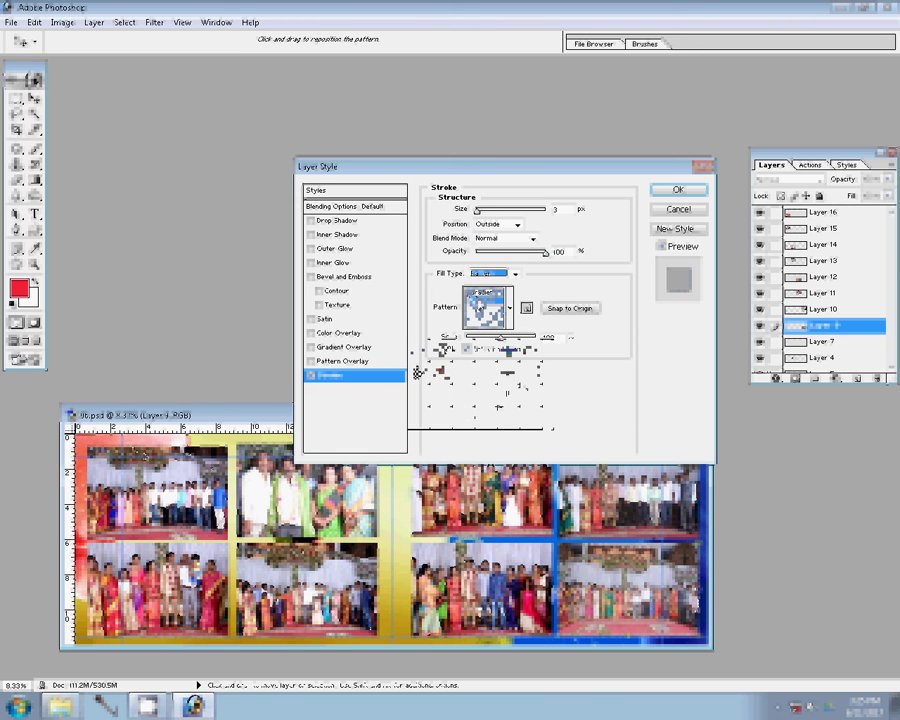
# Set the stroke size to 22 px, keeping Pattern as the fill after trying Color and Gradient
pyautogui.doubleClick(559, 209)
pyautogui.write('22')
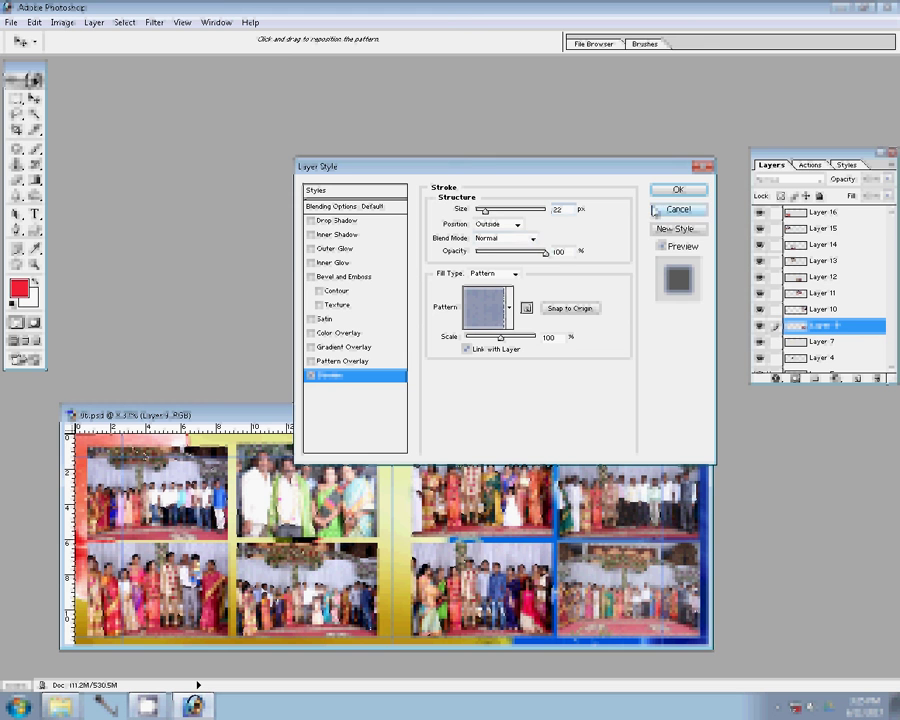
pyautogui.click(514, 273)
pyautogui.click(514, 283)
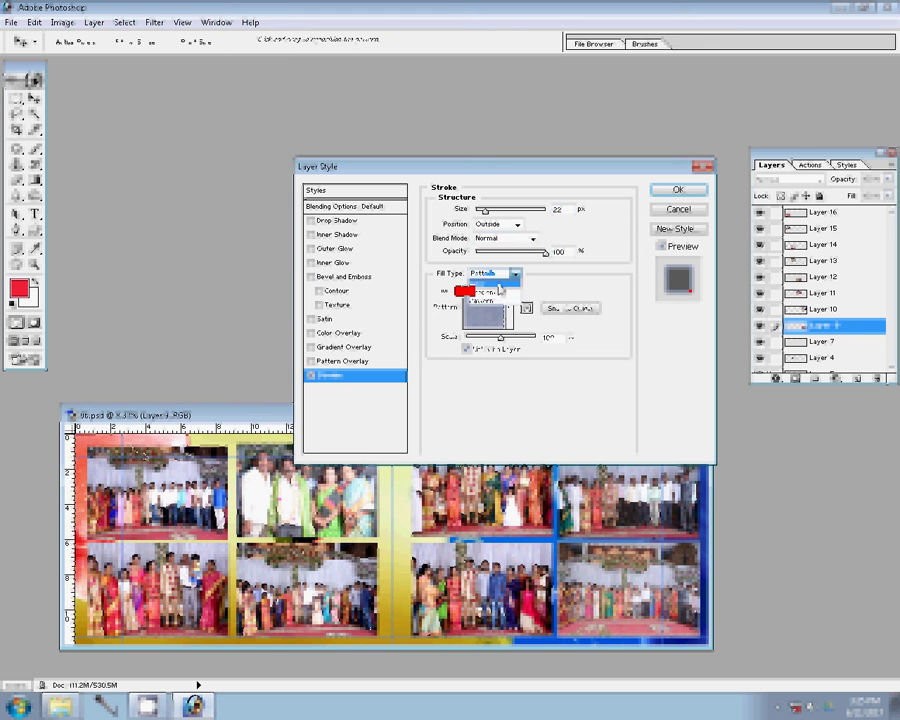
pyautogui.press('Down')
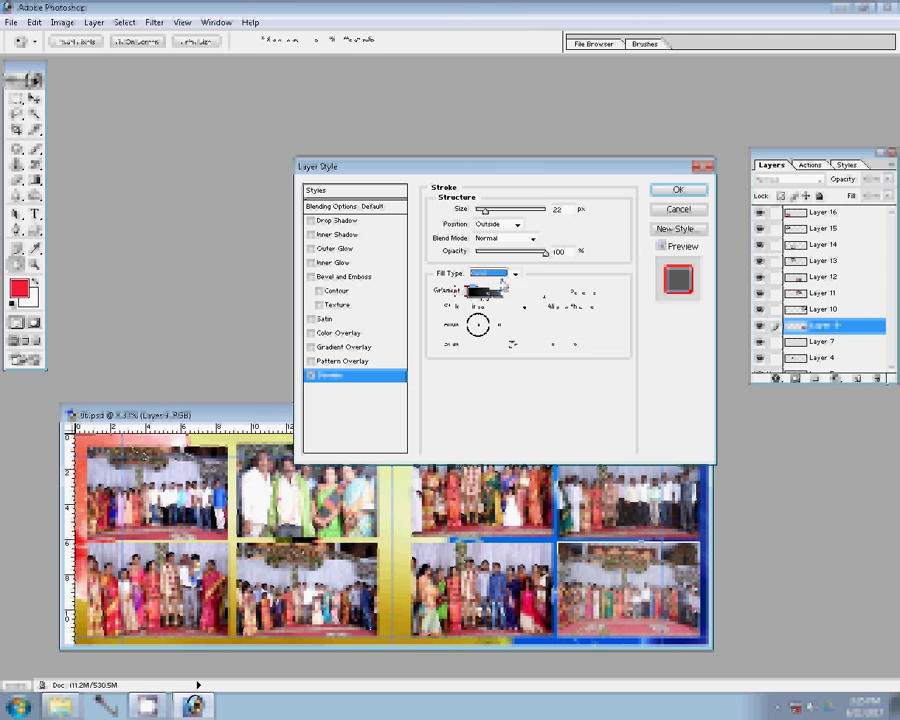
pyautogui.click(514, 273)
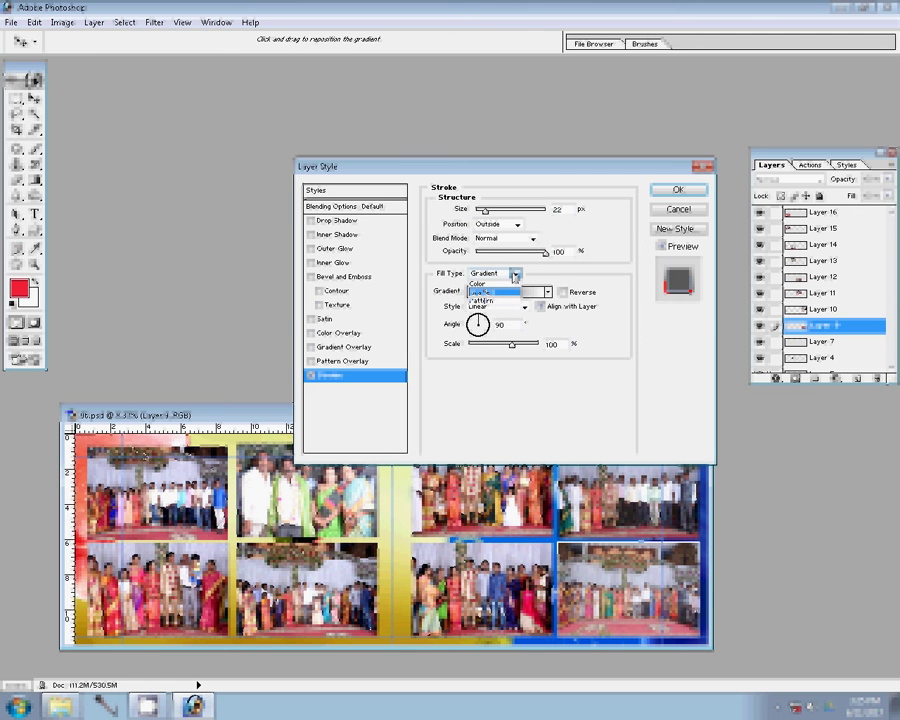
pyautogui.click(481, 300)
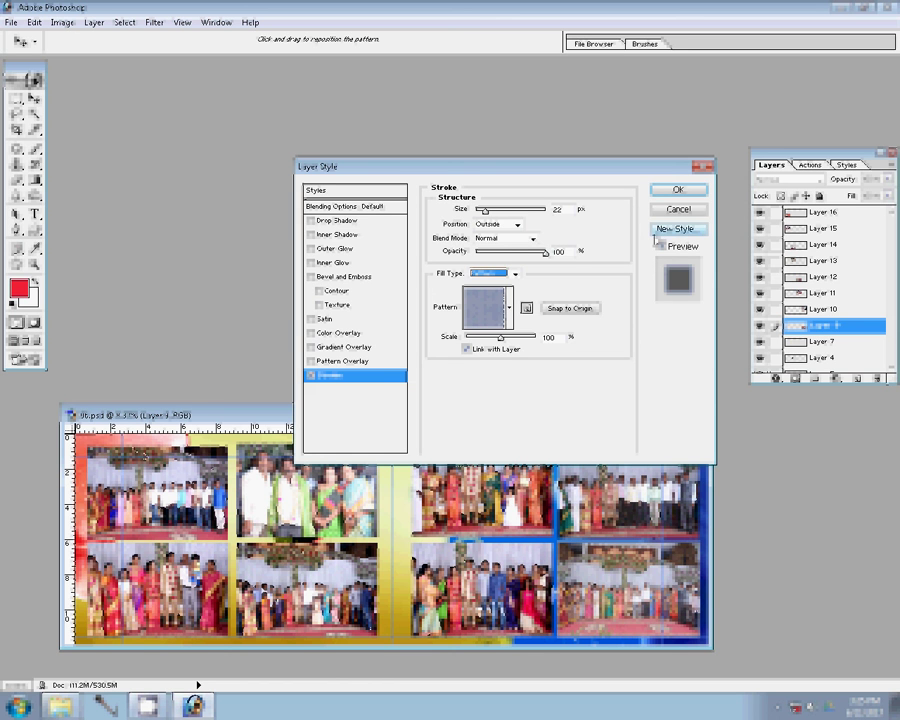
pyautogui.click(677, 190)
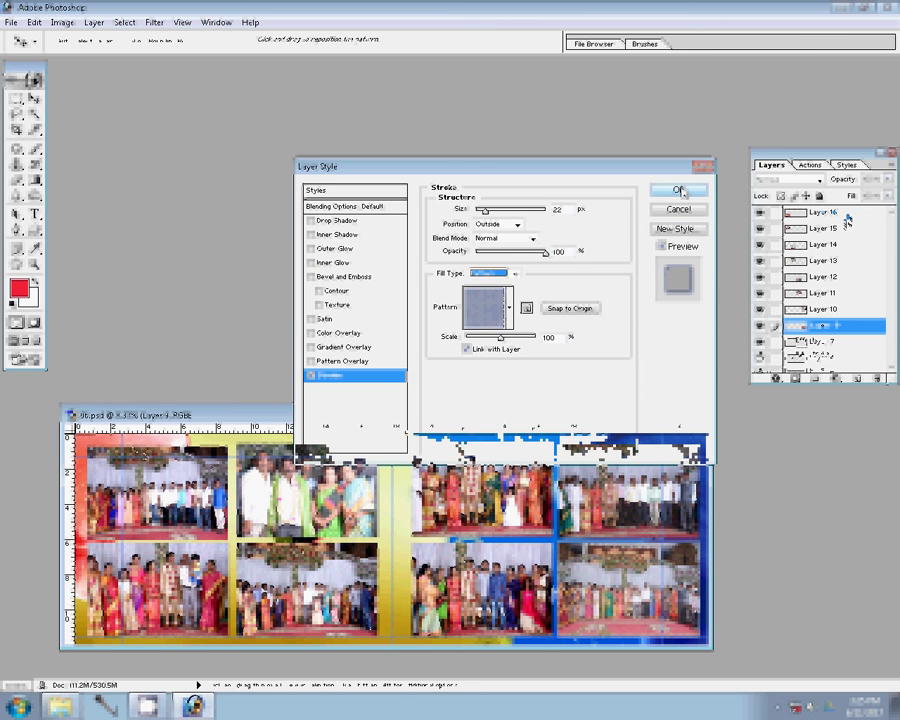
# Apply the stroke and save the spread as PSD '34' in folder 00 on Local Disk (G:)
pyautogui.click(848, 212)
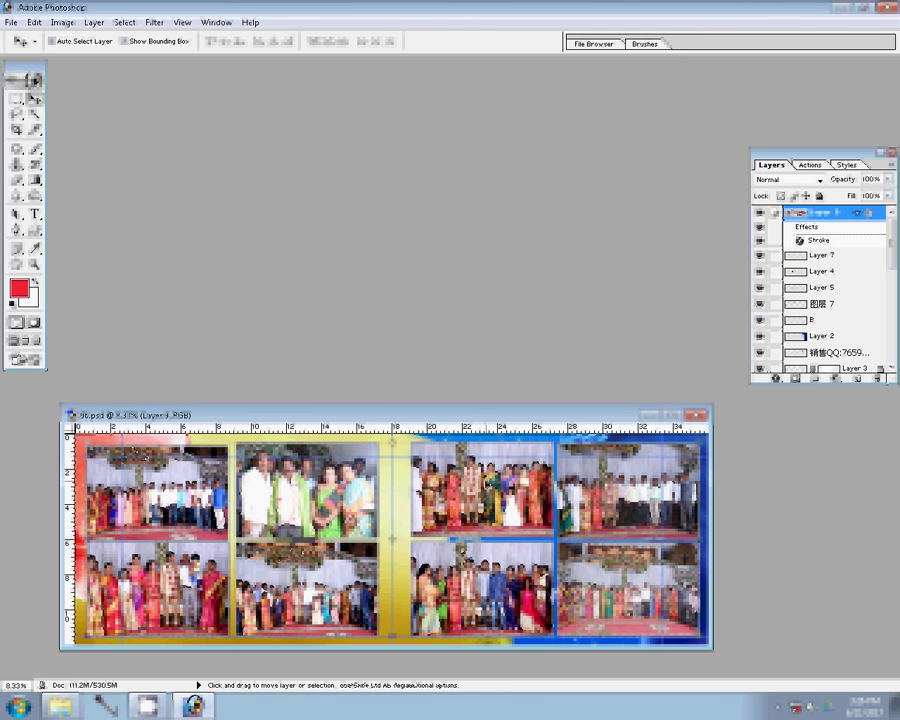
pyautogui.hotkey('ctrl', 'shift', 's')
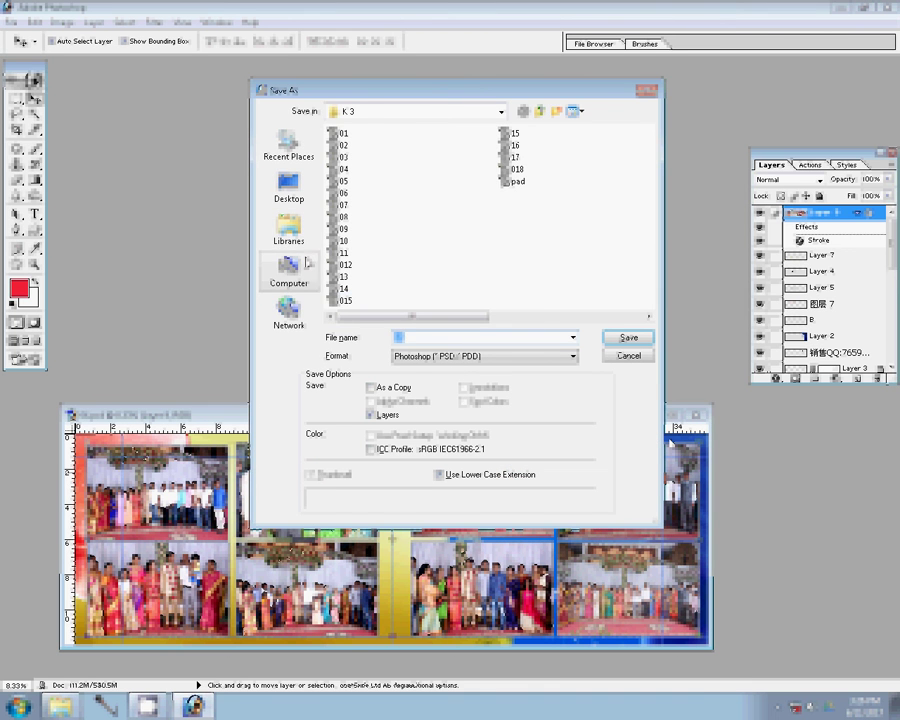
pyautogui.click(289, 268)
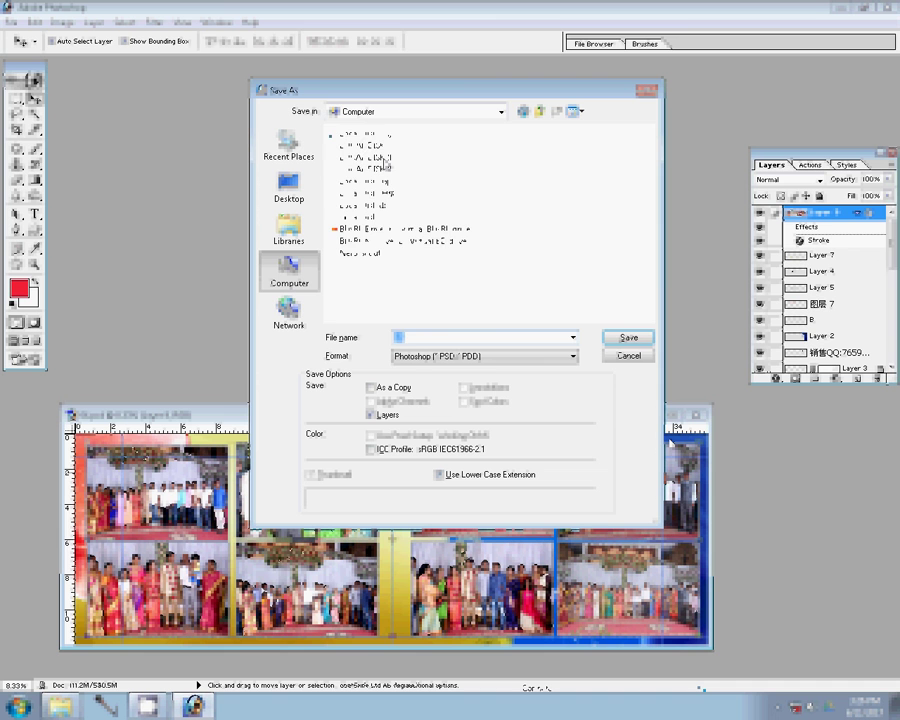
pyautogui.click(385, 181)
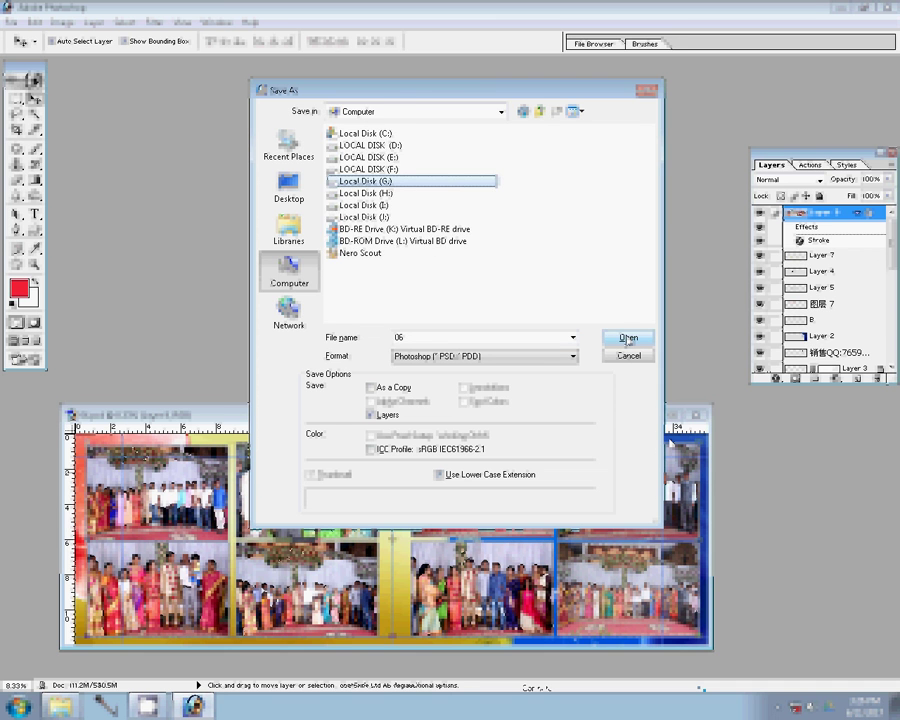
pyautogui.click(627, 338)
pyautogui.click(346, 149)
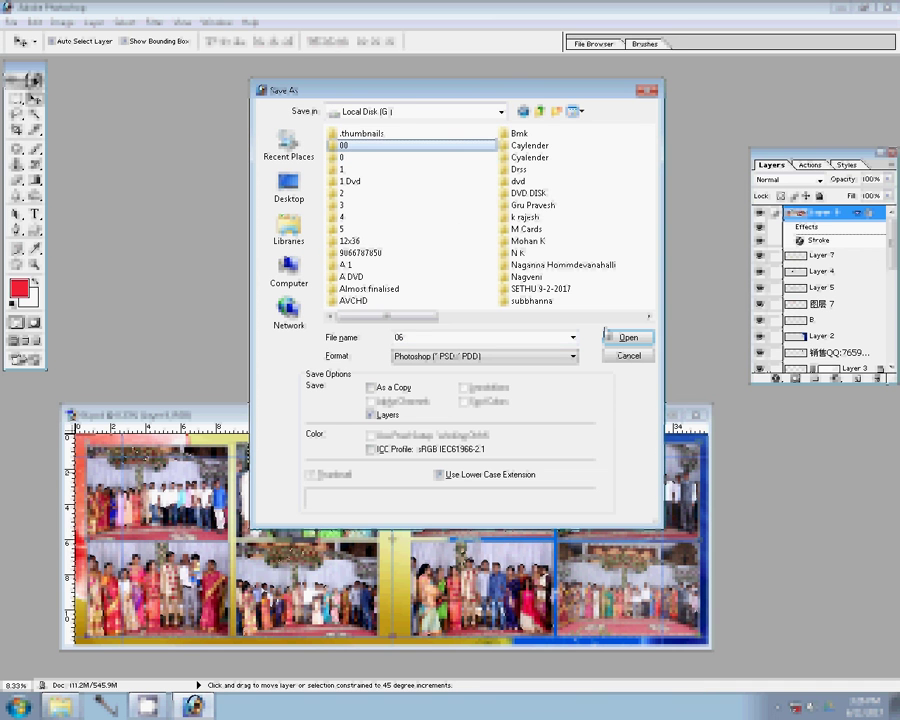
pyautogui.click(610, 337)
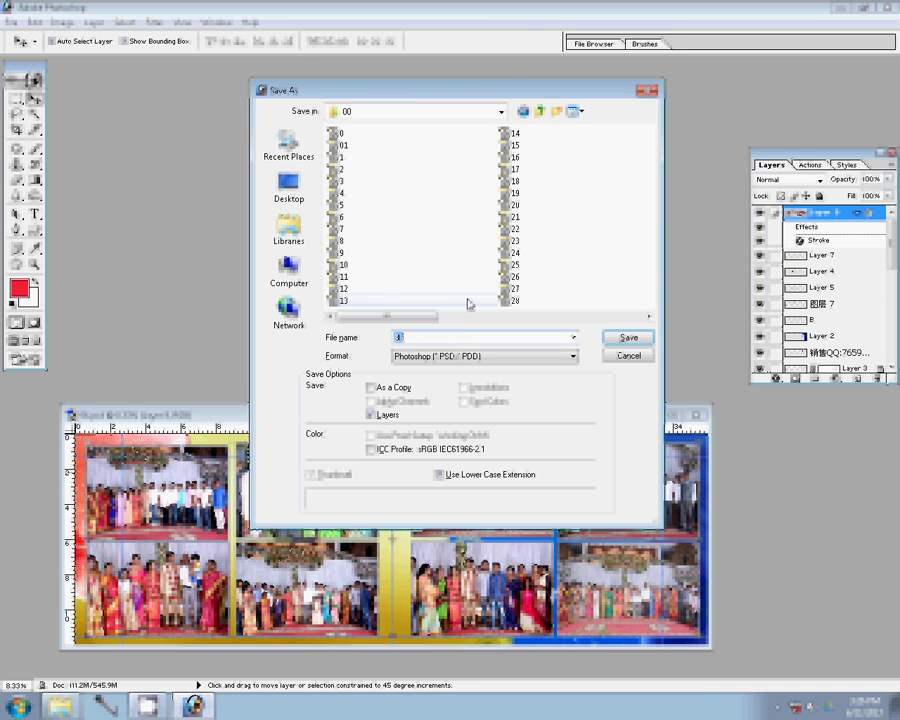
pyautogui.write('3')
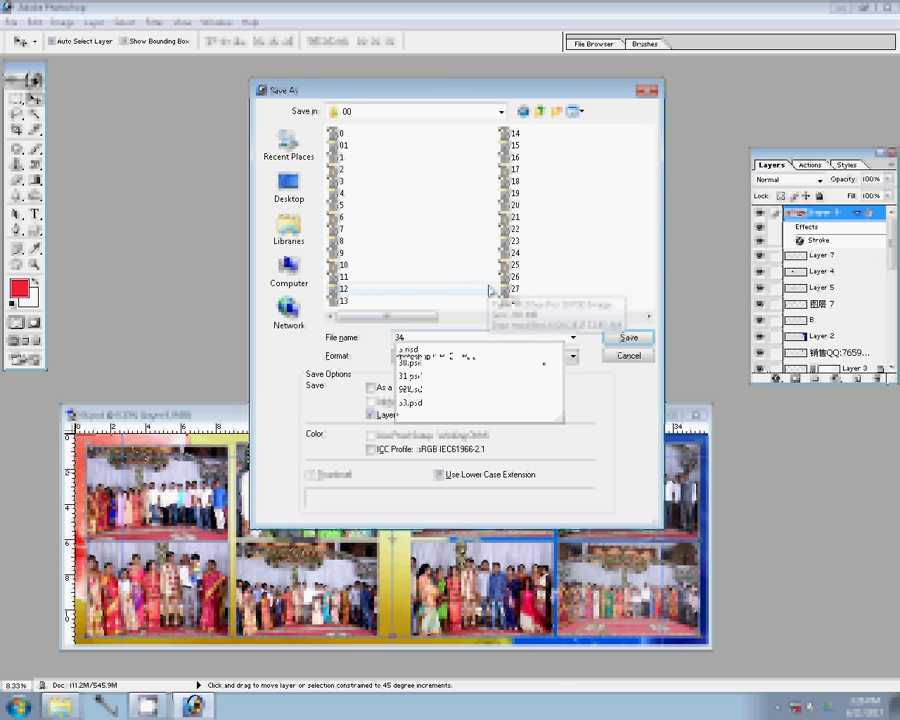
pyautogui.write('4')
pyautogui.click(613, 339)
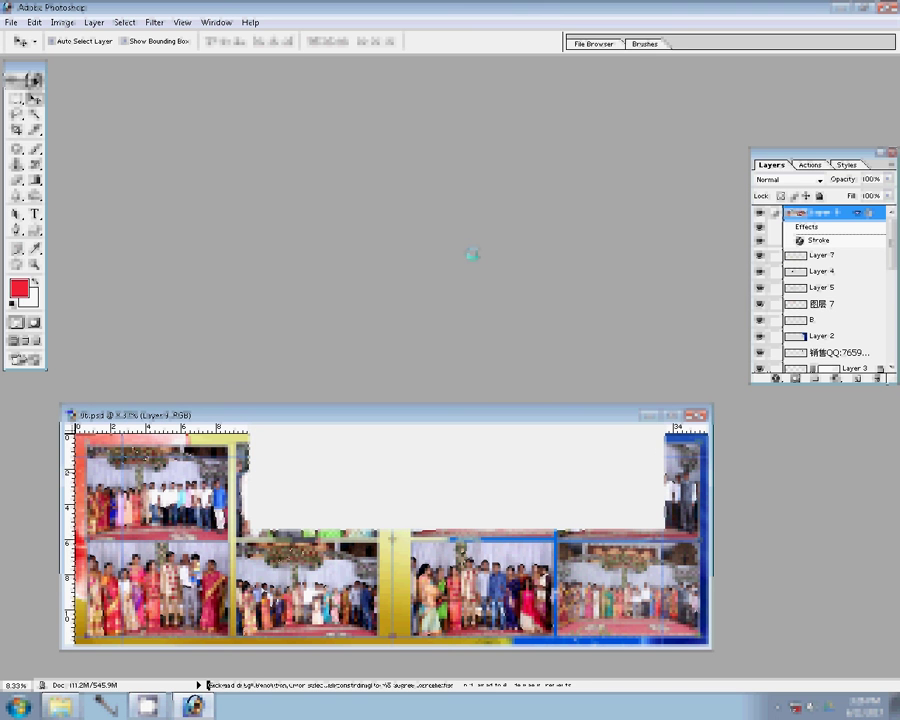